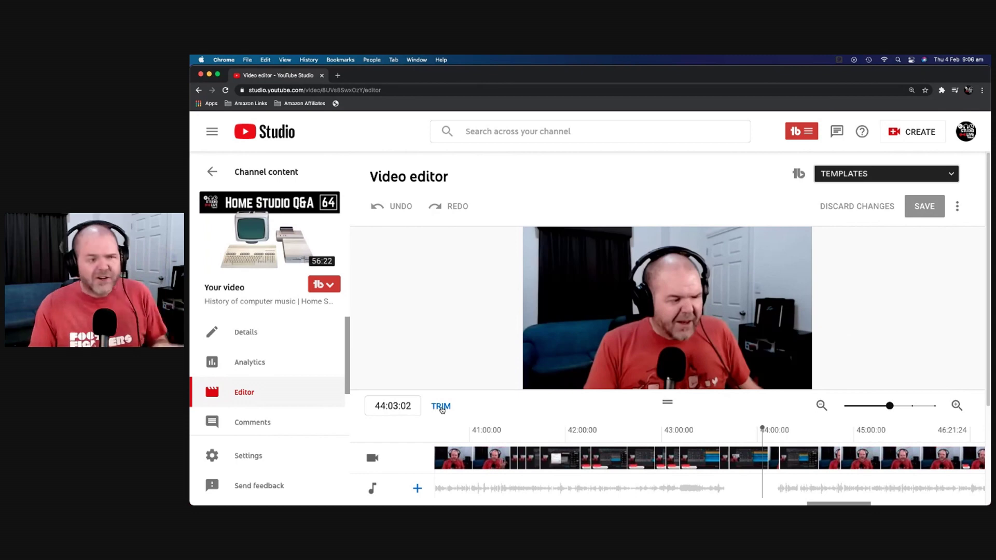
# Start TRIM mode in the video editor before leaving for the YouTube home page
pyautogui.click(441, 407)
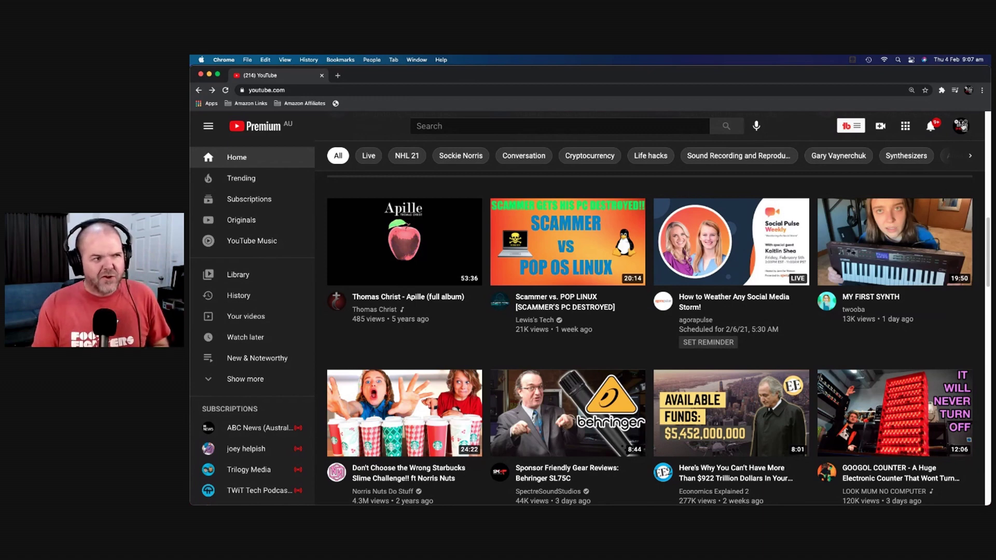
# Go from the account menu to YouTube Studio's Content page, Live tab, and scroll the replays list
pyautogui.click(961, 126)
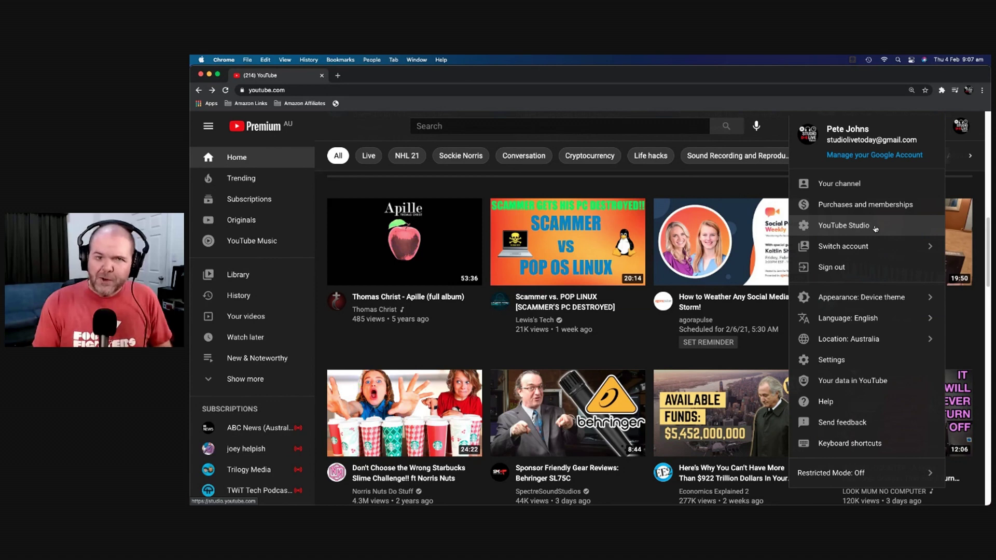
pyautogui.click(843, 225)
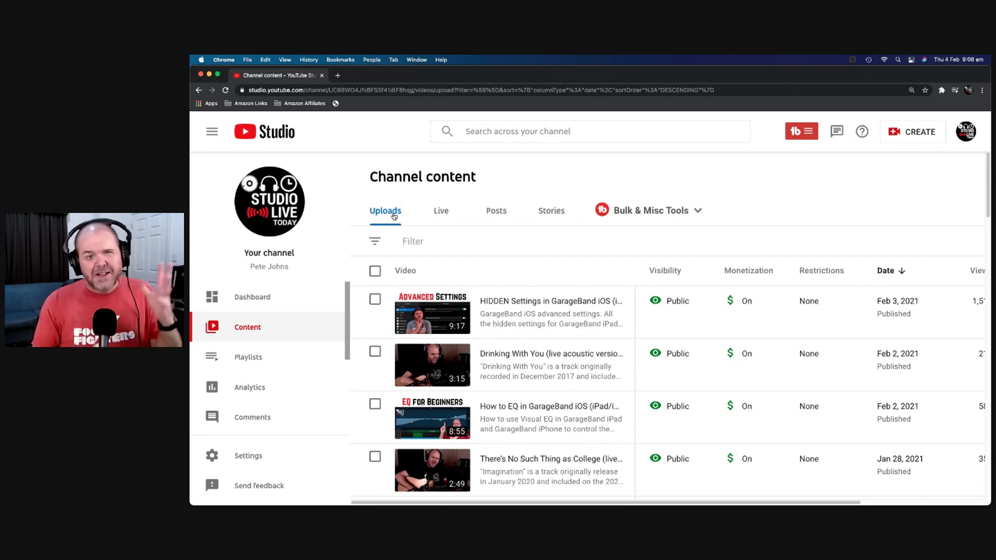
pyautogui.click(441, 211)
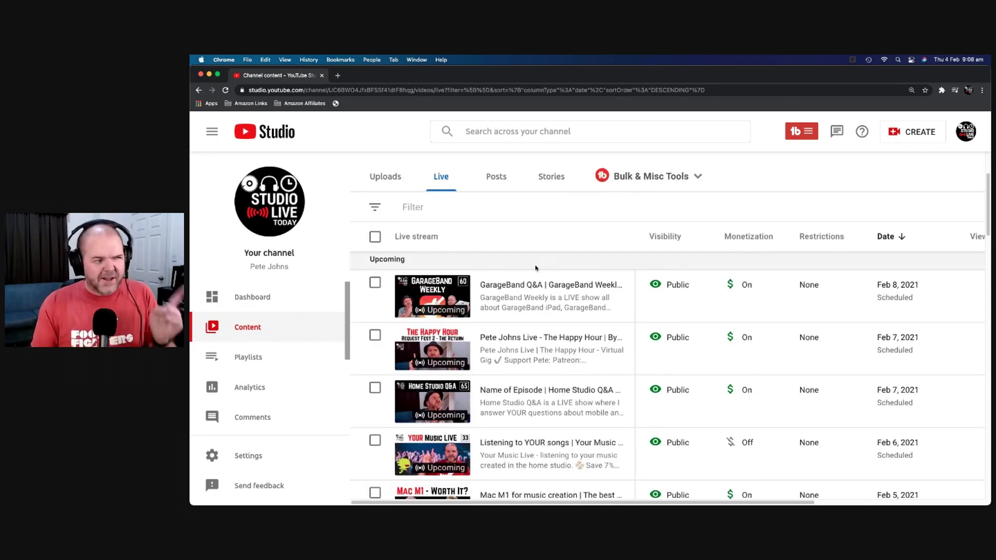
pyautogui.scroll(-3, 533, 267)
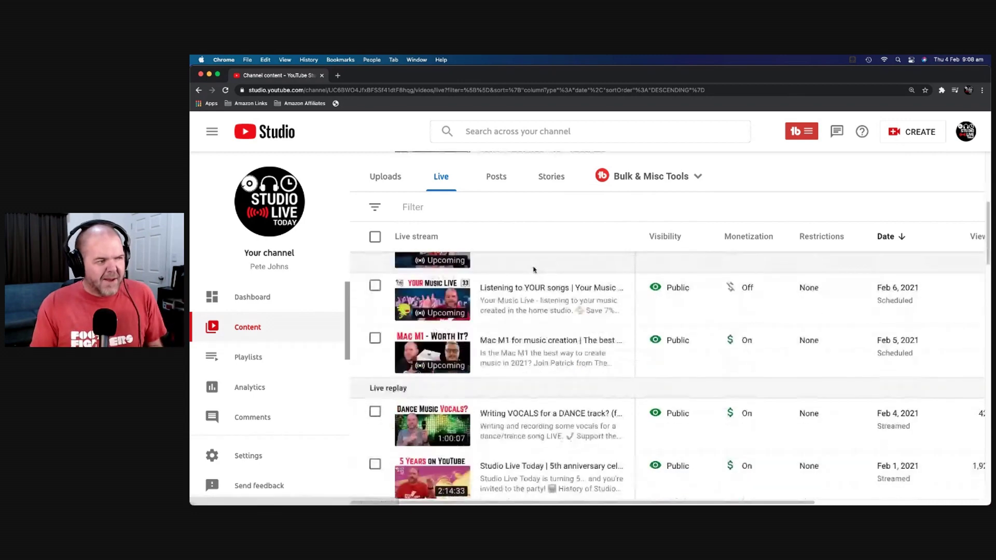
pyautogui.scroll(-2, 534, 275)
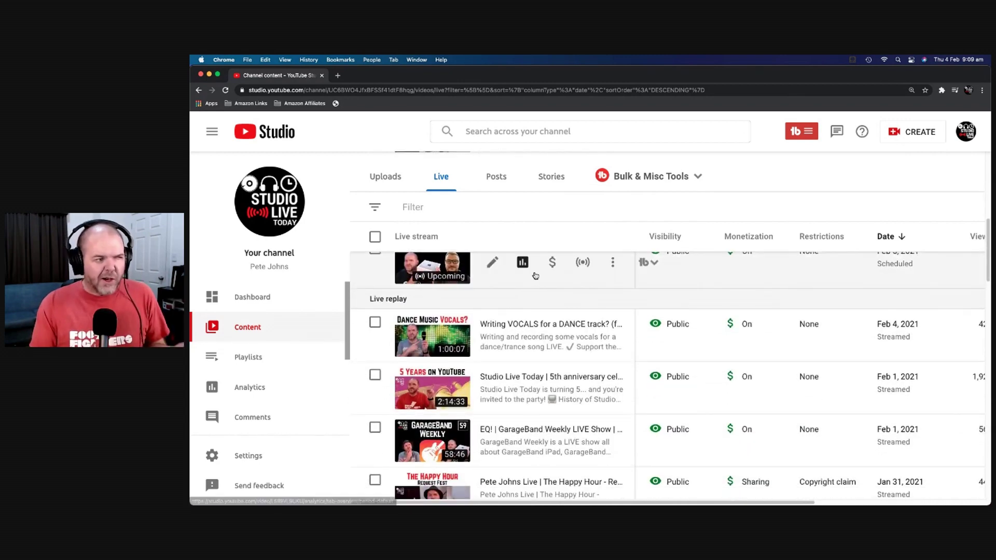
pyautogui.scroll(-3, 535, 276)
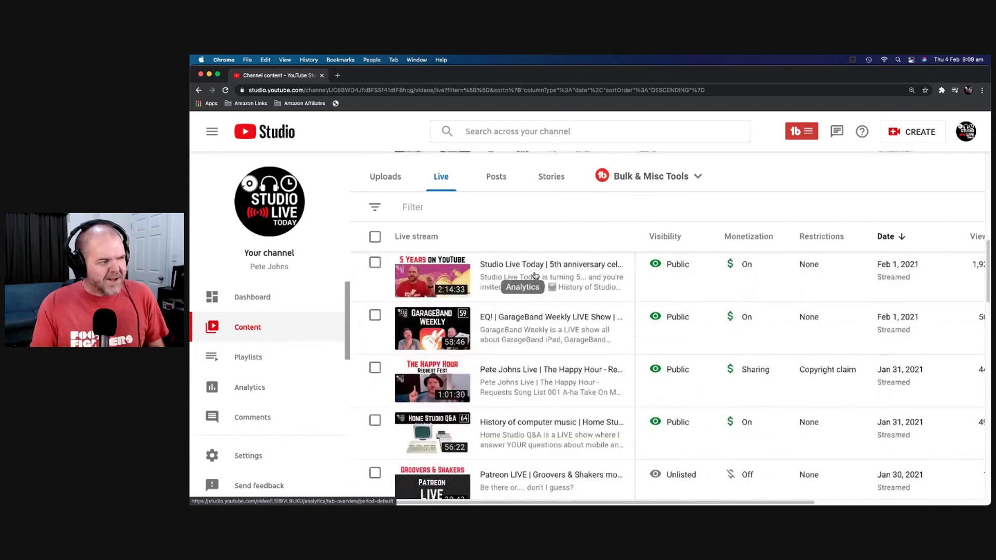
pyautogui.scroll(-1, 535, 275)
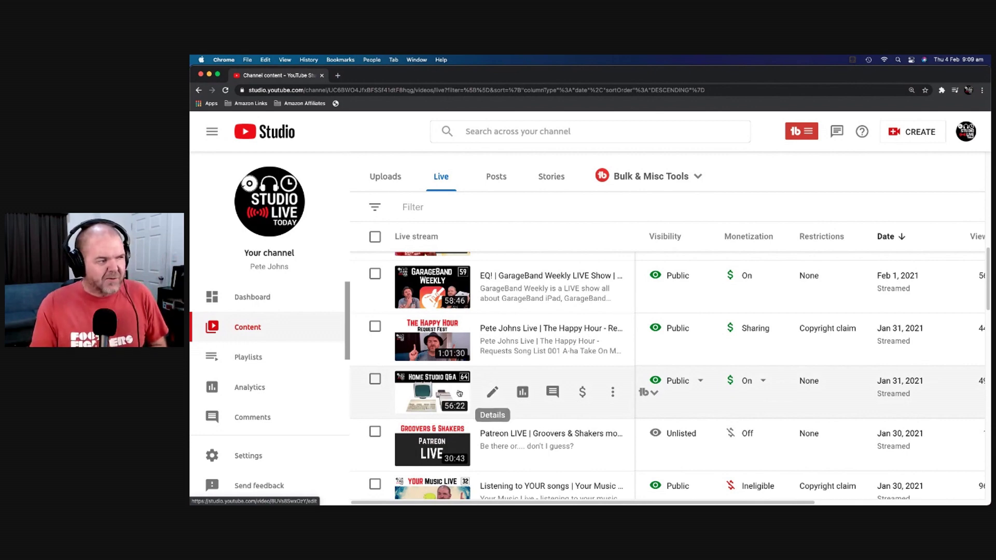
# Open the Home Studio Q&A #64 replay's details, switch to the Editor, and scroll through its tracks
pyautogui.click(492, 394)
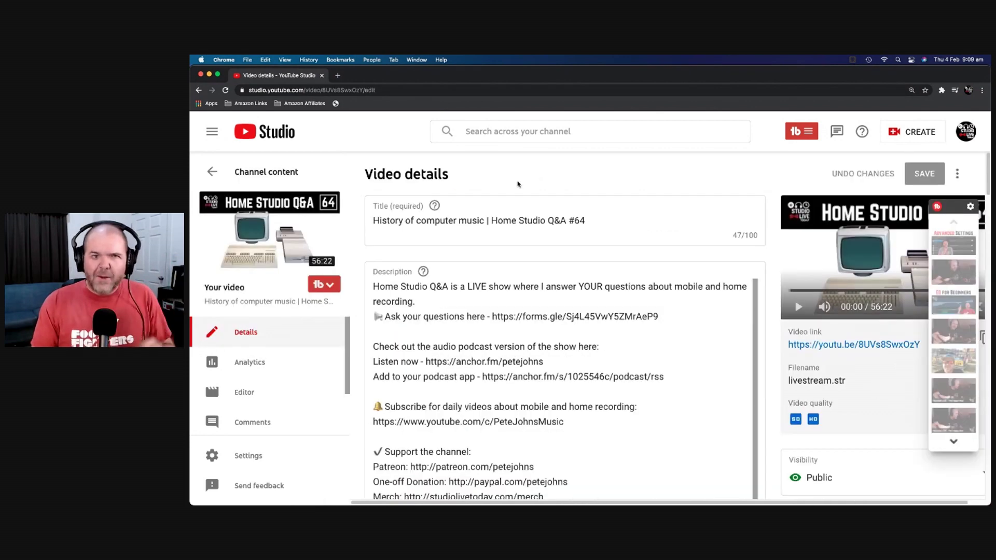
pyautogui.click(257, 398)
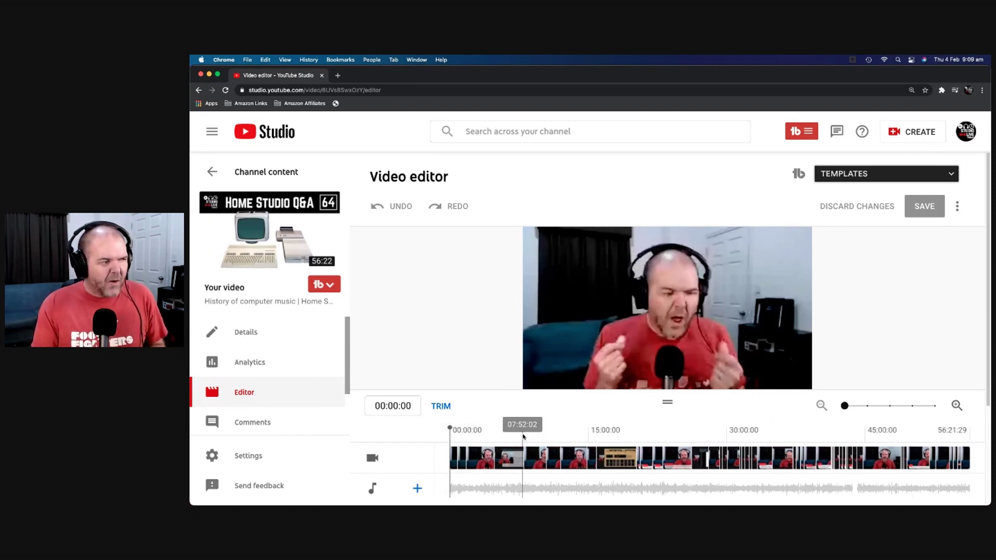
pyautogui.scroll(-2, 523, 437)
pyautogui.scroll(-4, 523, 437)
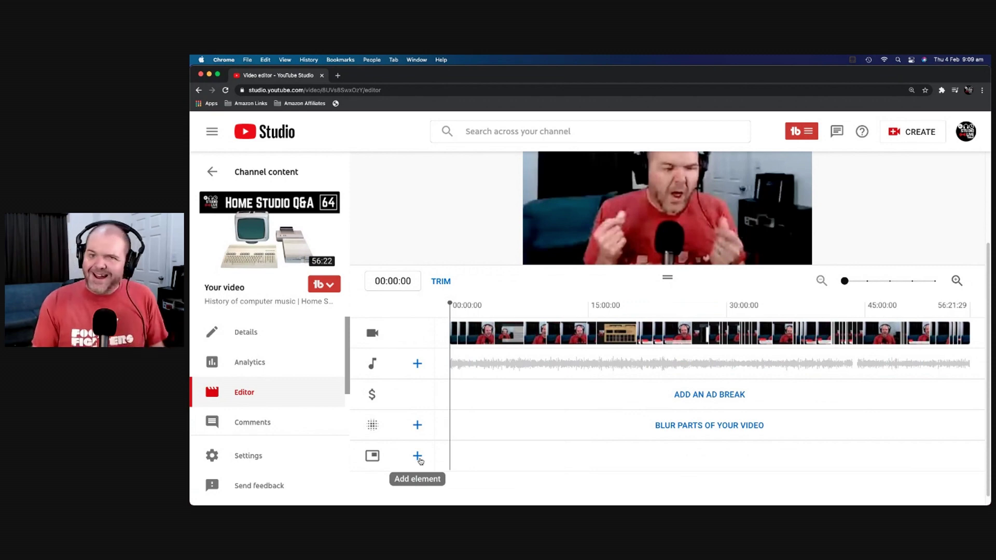
pyautogui.scroll(5, 463, 445)
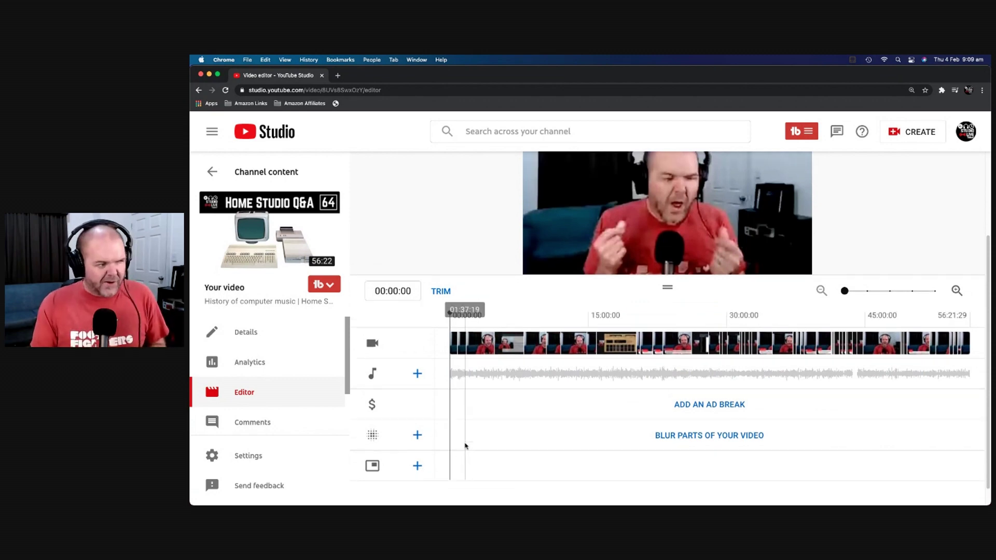
pyautogui.scroll(2, 465, 445)
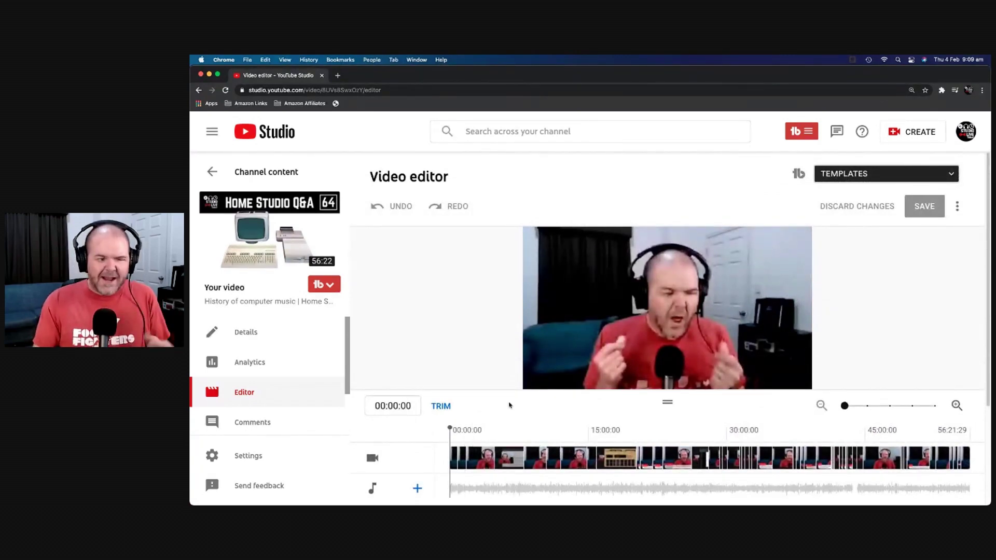
pyautogui.scroll(-5, 504, 410)
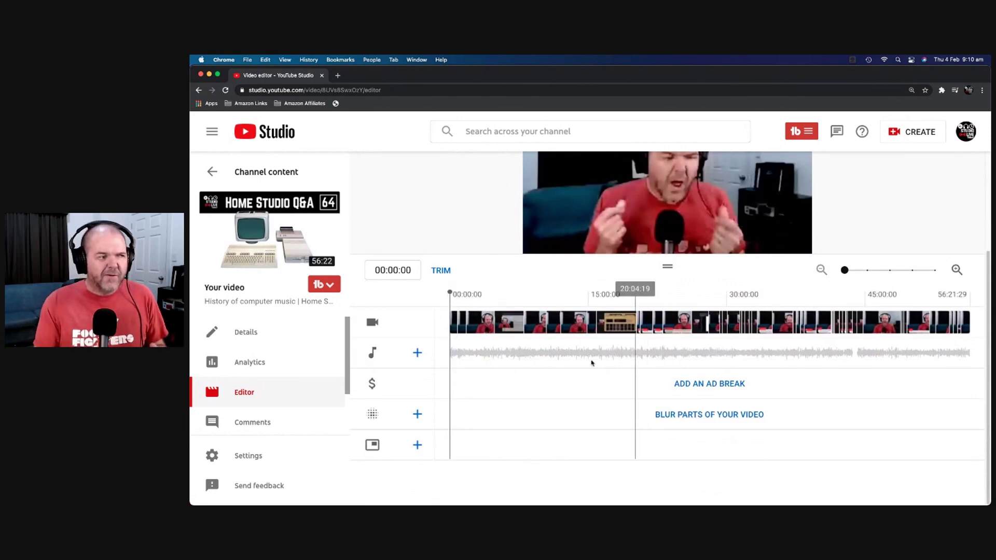
pyautogui.scroll(5, 522, 411)
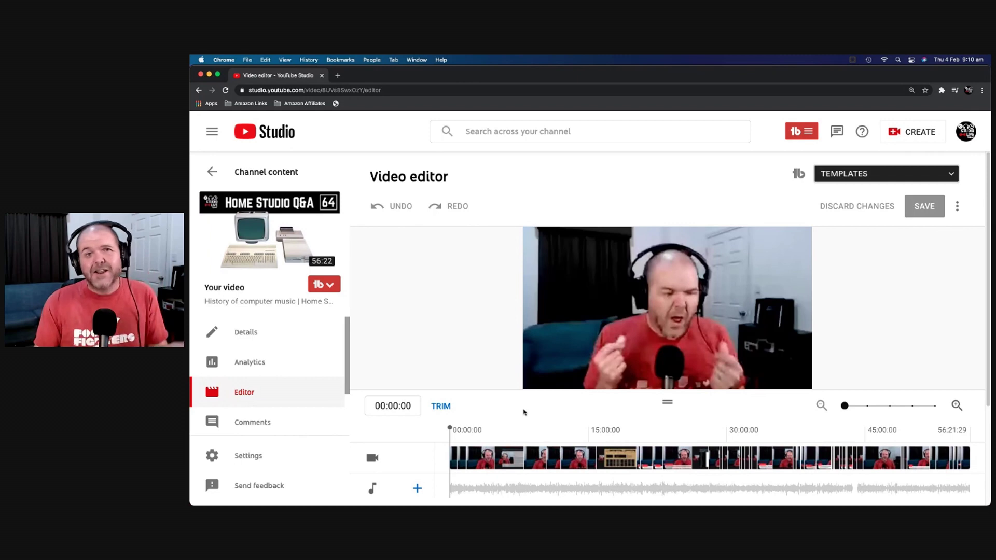
pyautogui.scroll(-5, 512, 398)
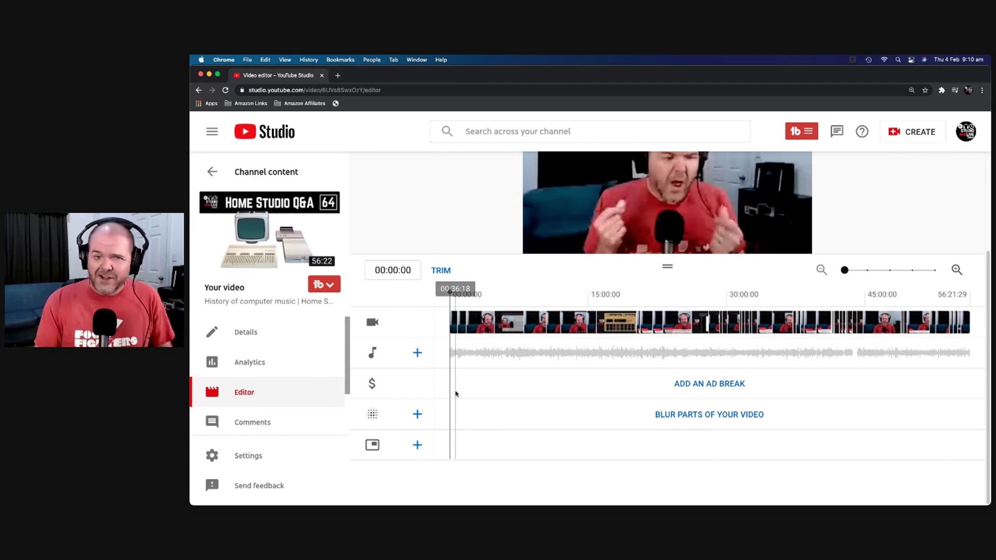
# Place the playhead at 43:36:25, play from there, and zoom the timeline in
pyautogui.click(853, 356)
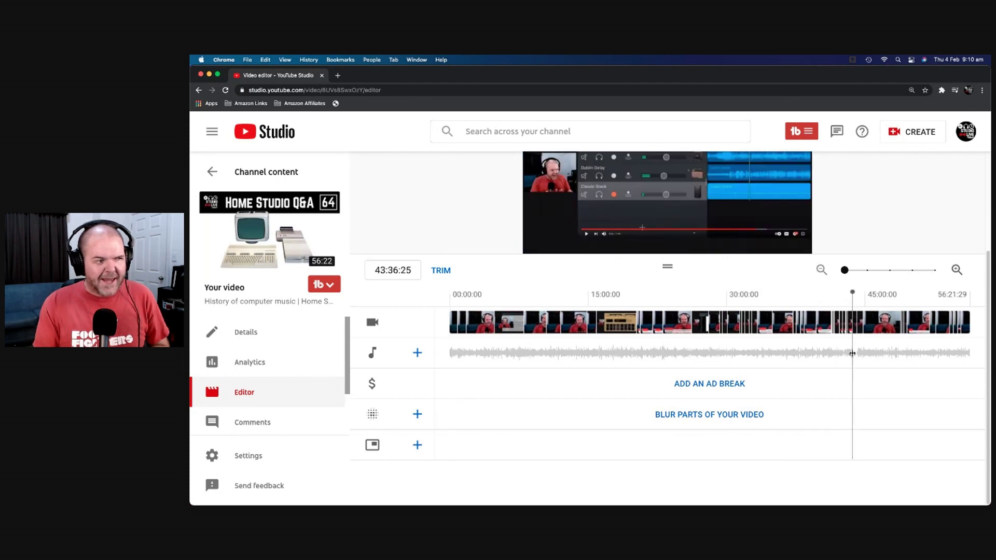
pyautogui.scroll(3, 739, 301)
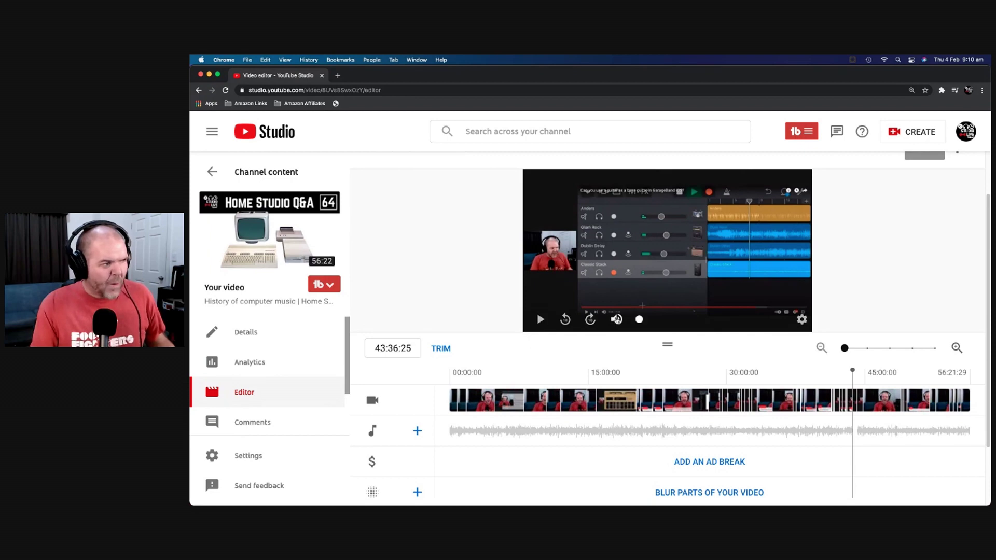
pyautogui.click(540, 320)
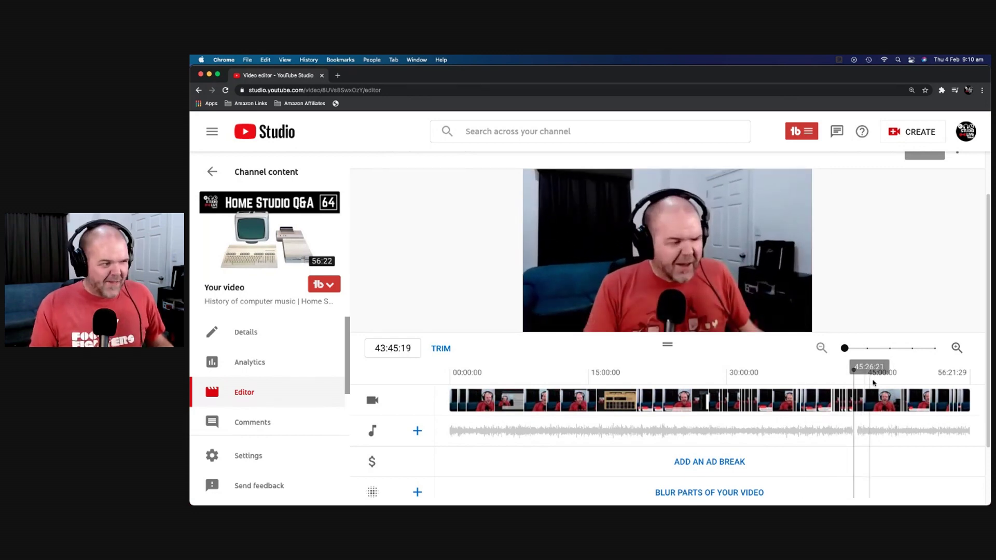
pyautogui.moveTo(848, 350); pyautogui.dragTo(889, 350)
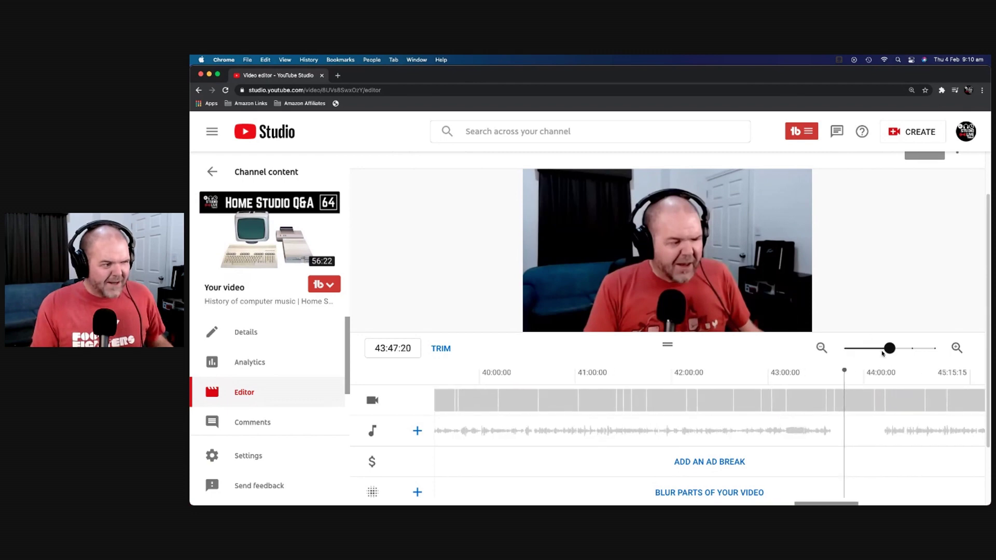
pyautogui.hscroll(2, 875, 432)
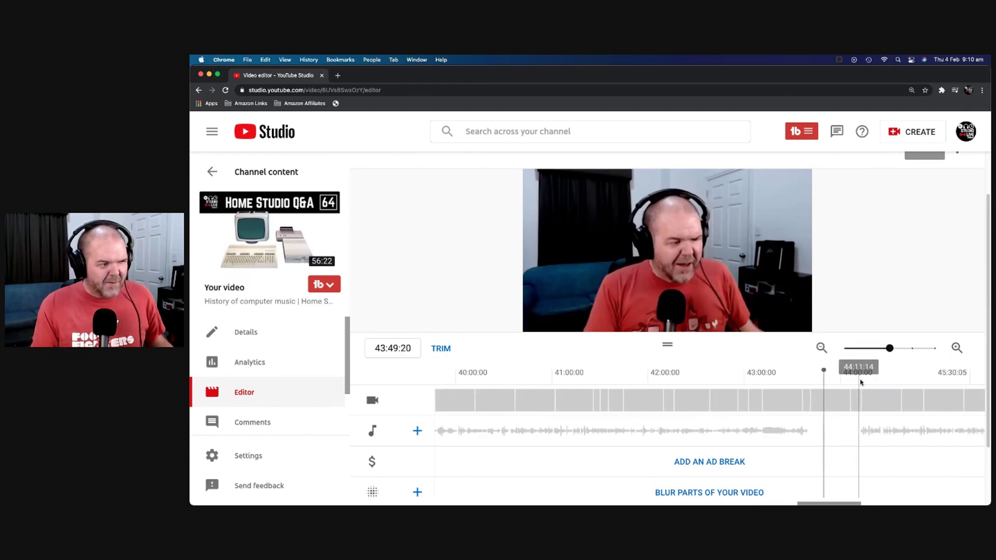
# Scrub and replay around 44:00, stopping the playhead at 43:30:10
pyautogui.click(845, 381)
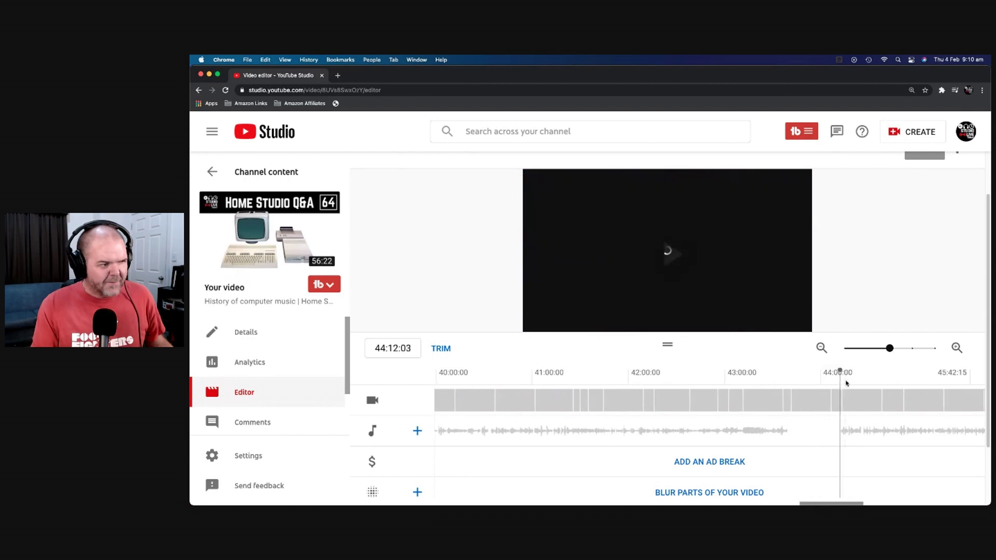
pyautogui.hscroll(2, 847, 430)
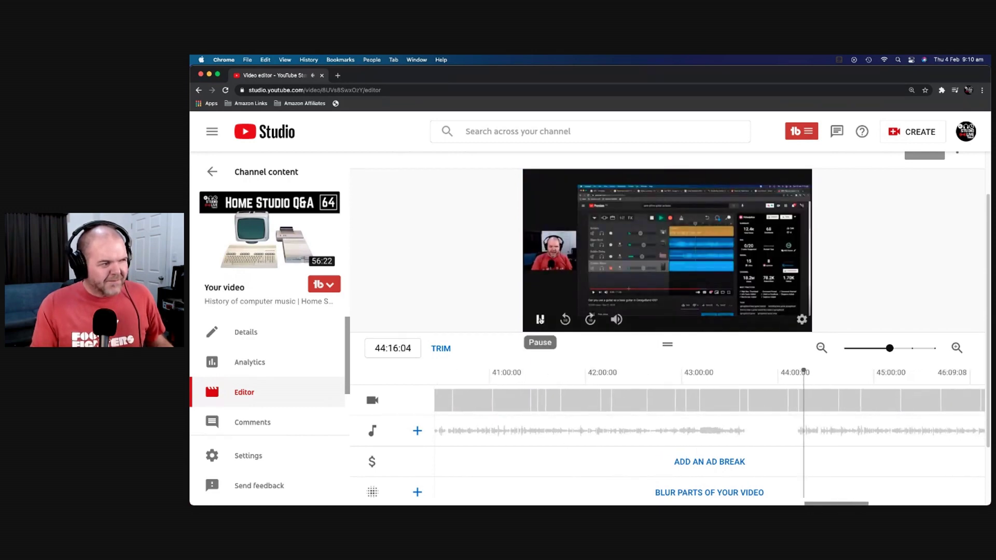
pyautogui.click(540, 319)
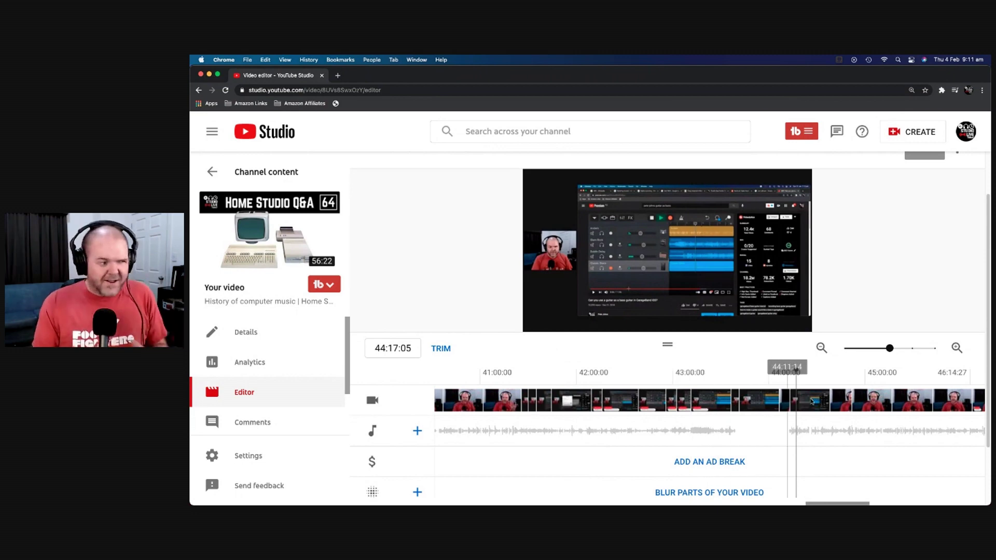
pyautogui.click(804, 373)
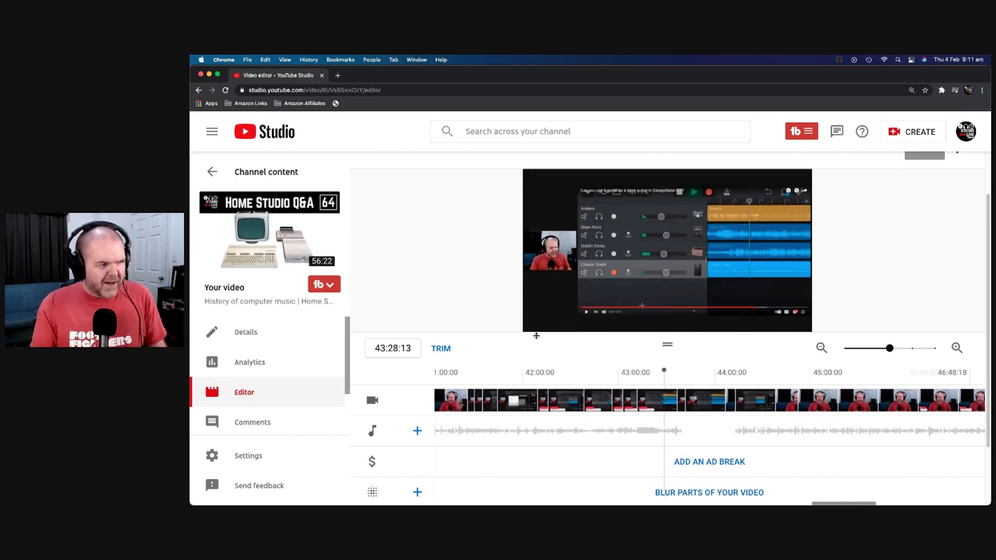
pyautogui.moveTo(539, 321)
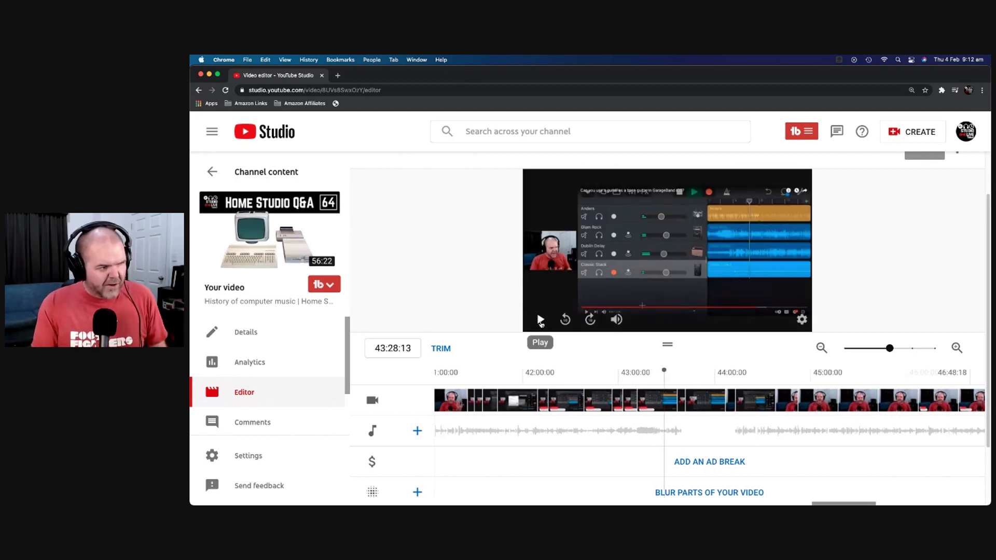
pyautogui.click(541, 321)
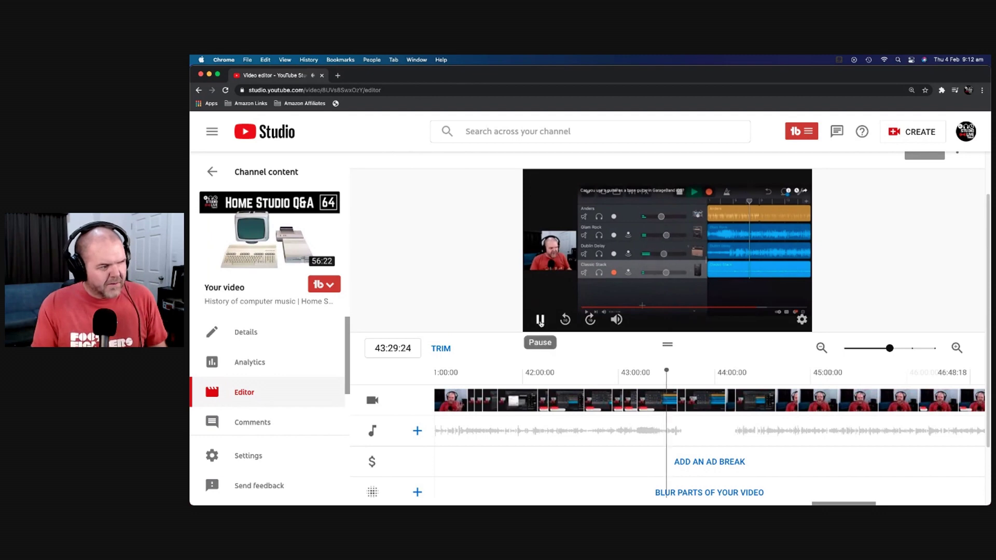
pyautogui.click(541, 322)
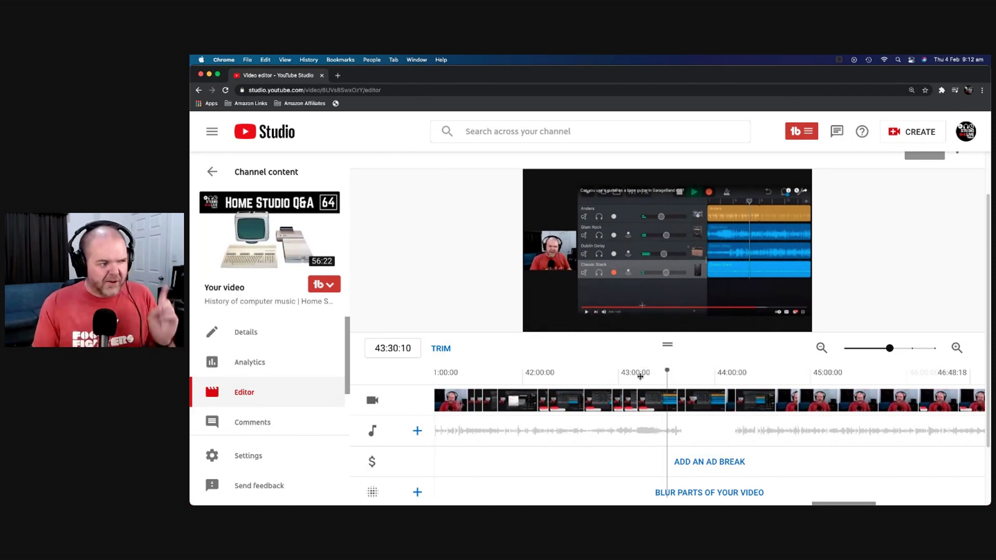
# Enter trim mode and split the replay at 43:30
pyautogui.click(442, 349)
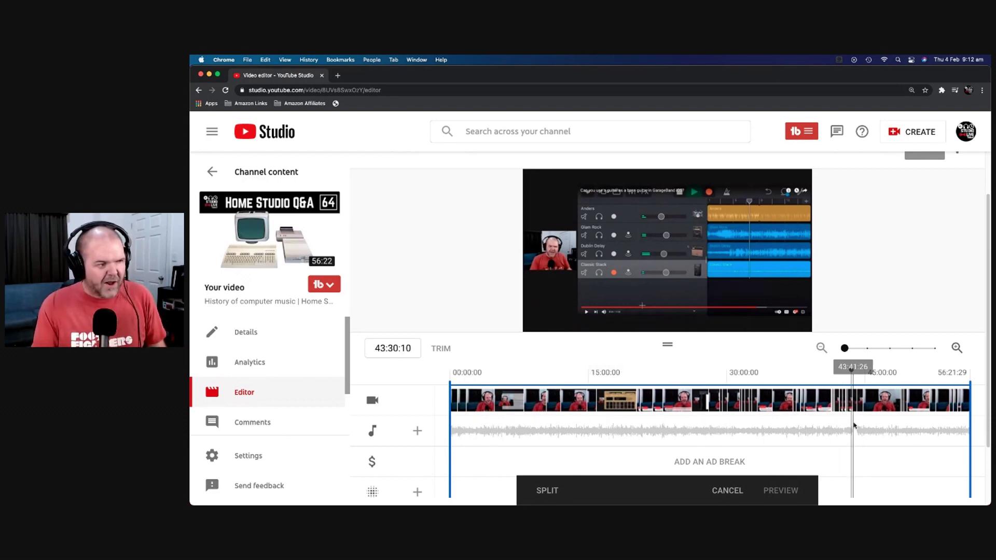
pyautogui.click(546, 496)
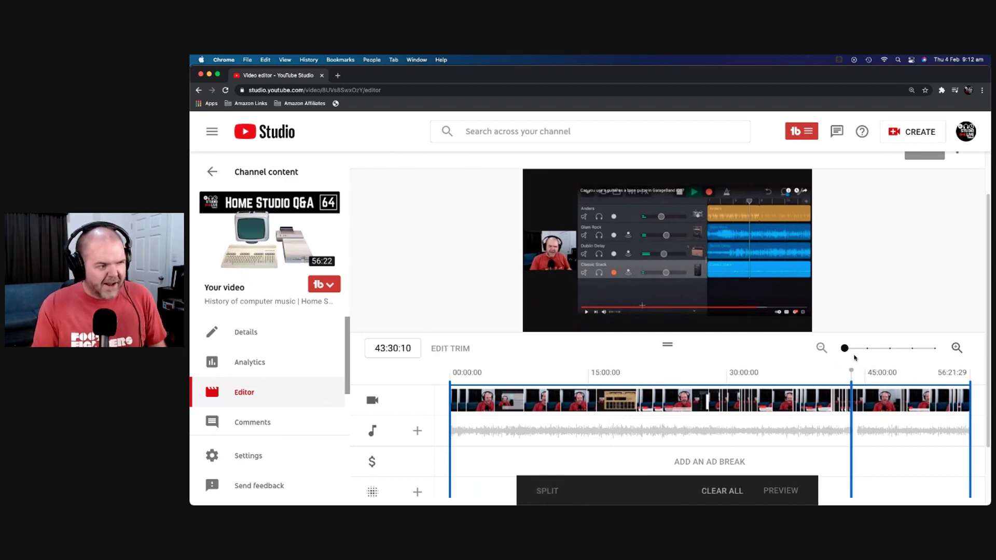
pyautogui.moveTo(847, 353); pyautogui.dragTo(903, 352)
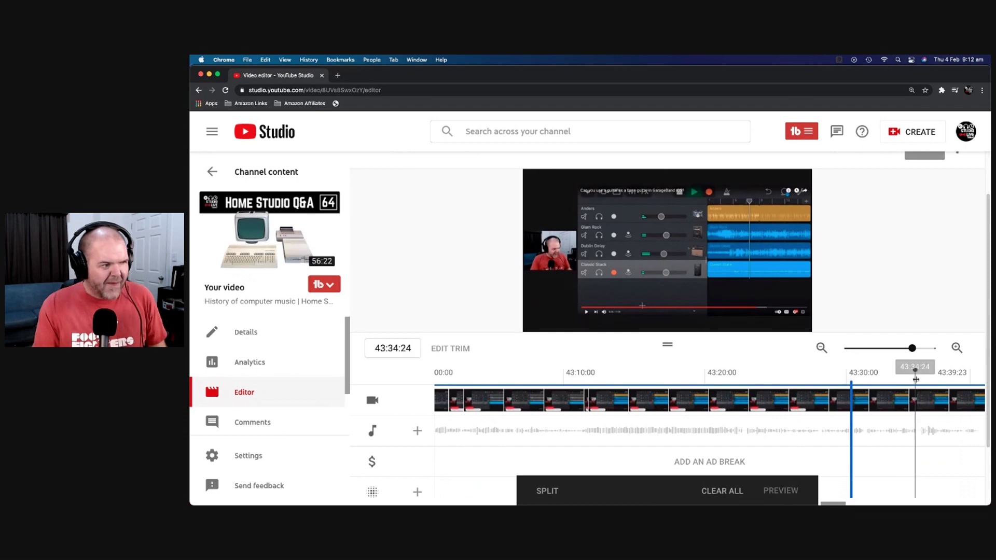
pyautogui.hscroll(5, 915, 379)
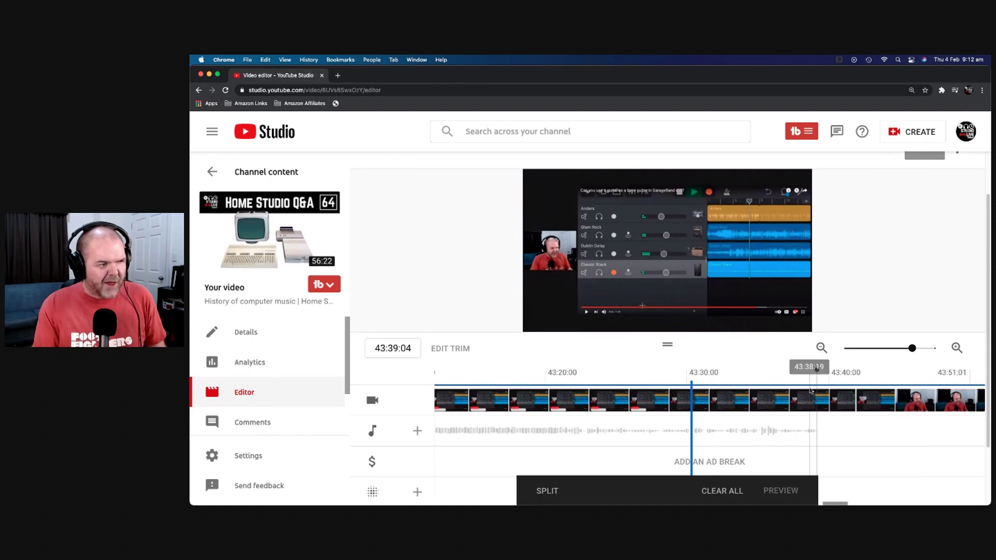
pyautogui.moveTo(912, 348); pyautogui.dragTo(890, 348)
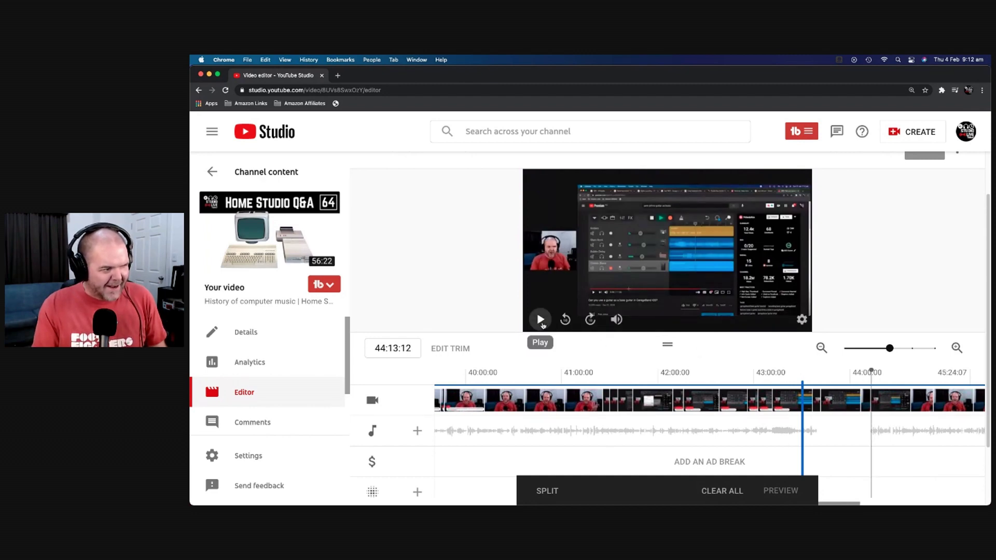
# Play and scrub the zoomed timeline to locate the 44:26 end point
pyautogui.click(540, 319)
pyautogui.moveTo(889, 348); pyautogui.dragTo(912, 348)
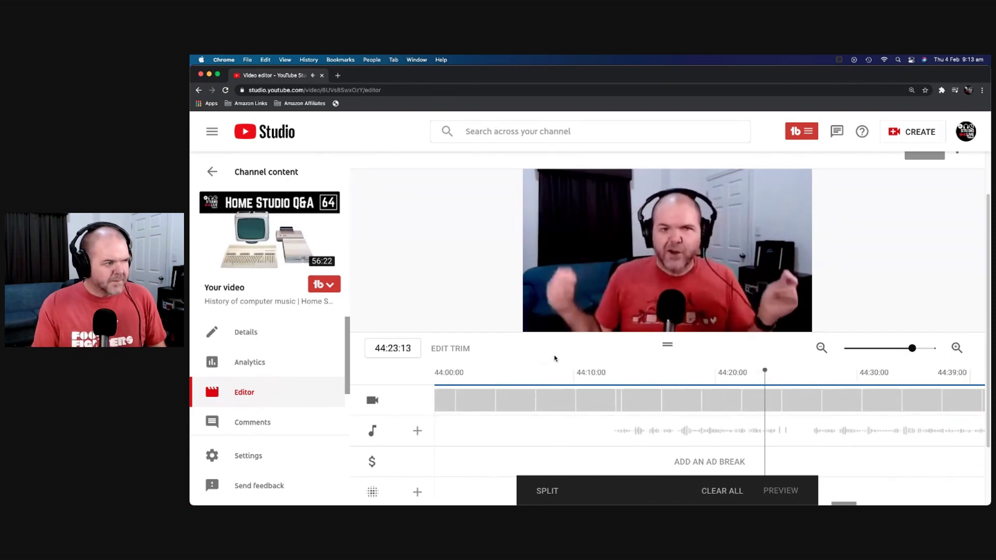
pyautogui.click(539, 320)
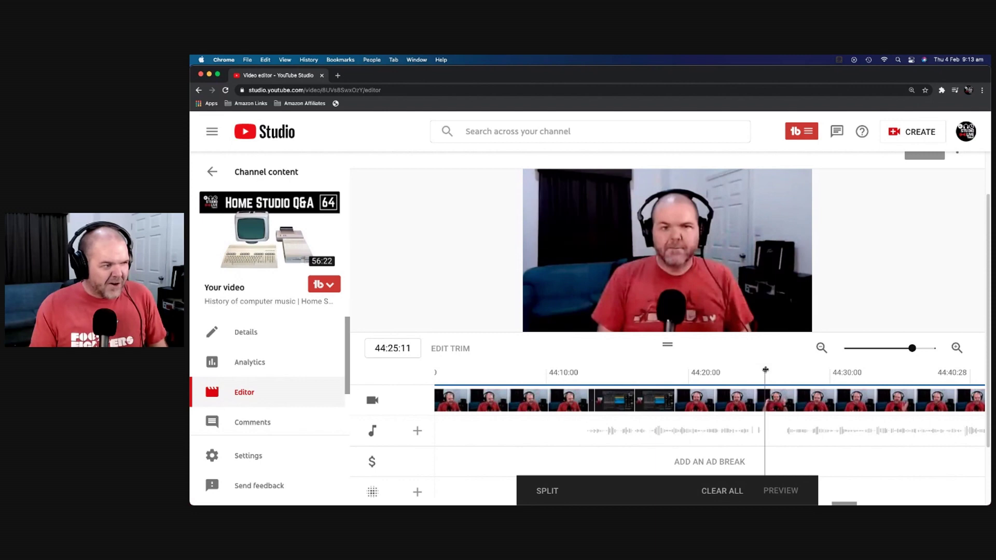
pyautogui.moveTo(765, 370); pyautogui.dragTo(785, 374)
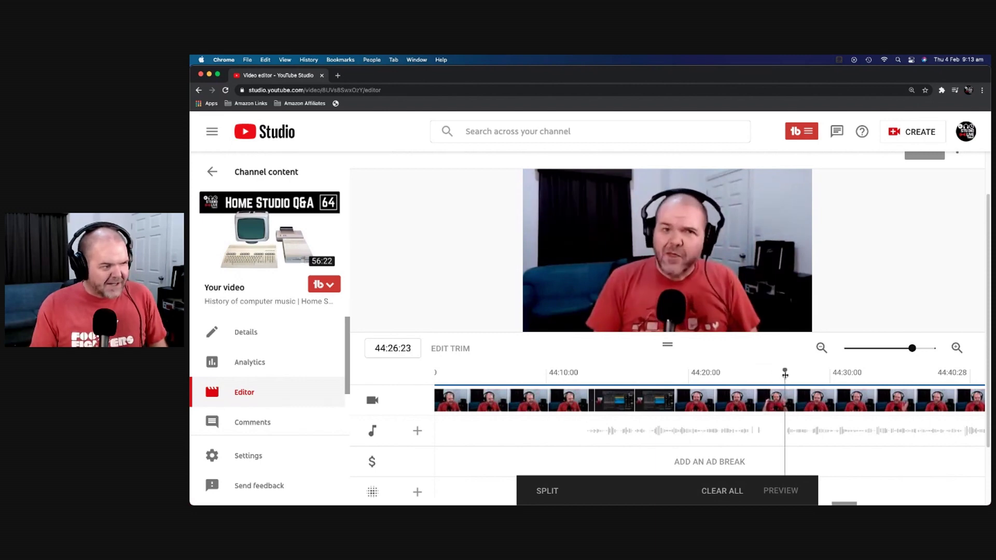
pyautogui.click(540, 320)
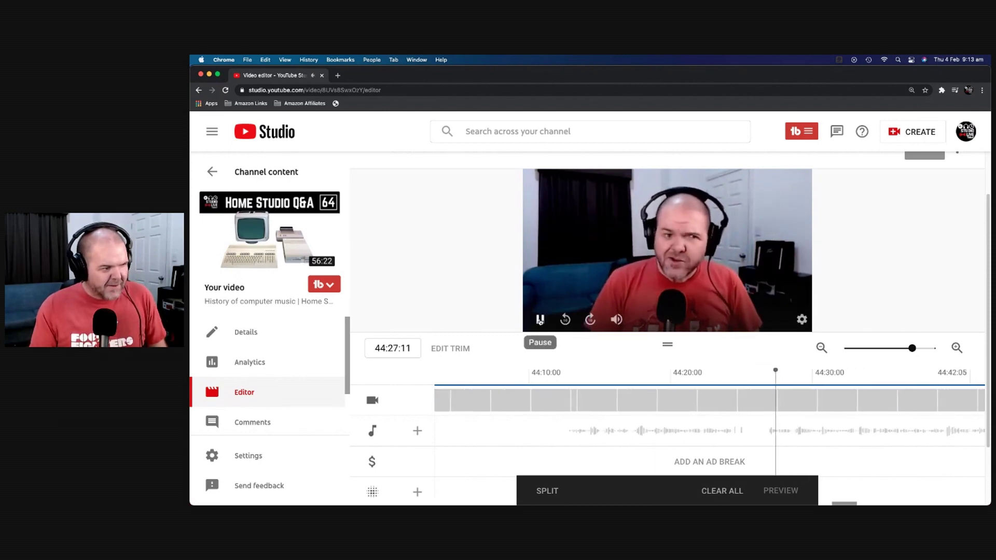
pyautogui.moveTo(769, 371); pyautogui.dragTo(749, 371)
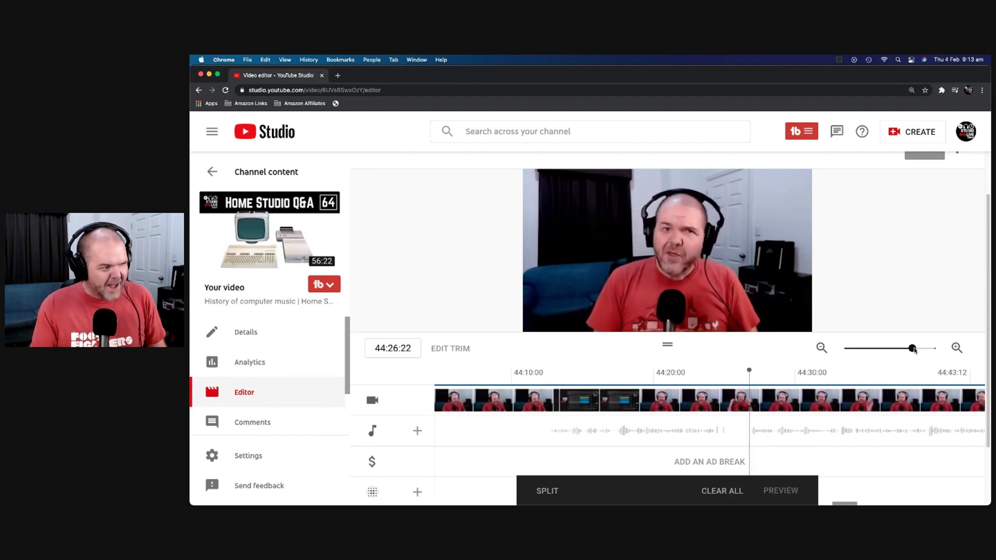
pyautogui.moveTo(913, 349); pyautogui.dragTo(890, 348)
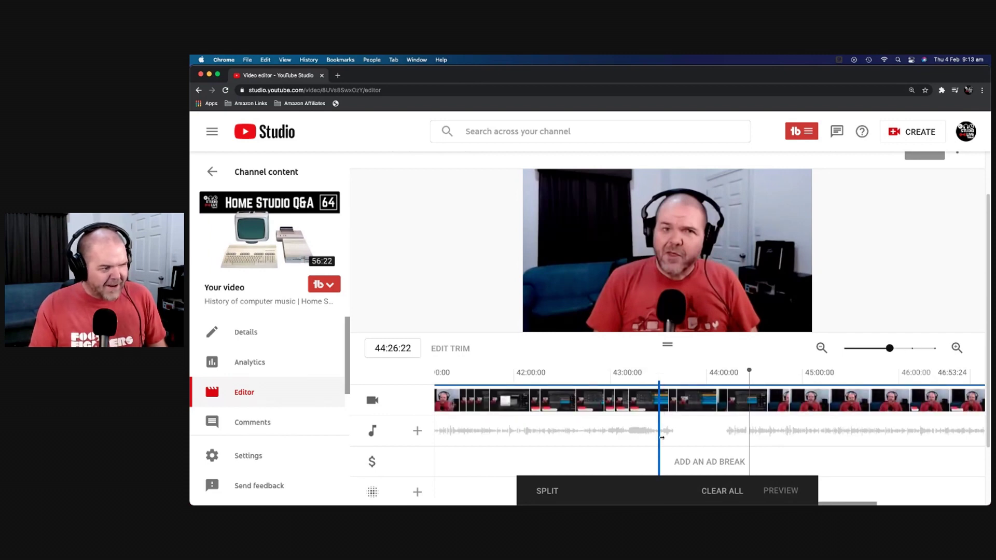
# Drag the removal region from the split line to about 44:26 and fine-tune its end
pyautogui.moveTo(664, 432); pyautogui.dragTo(752, 438)
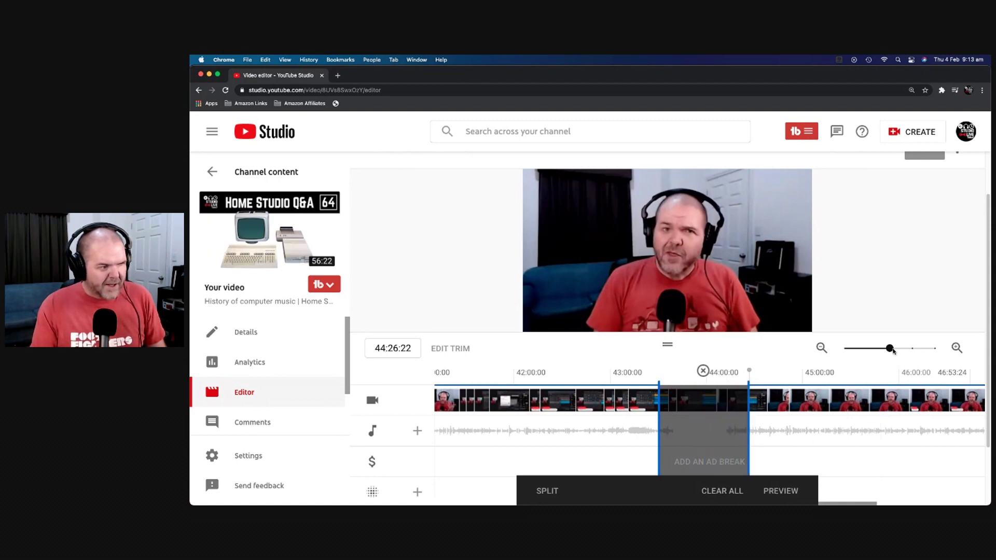
pyautogui.click(904, 349)
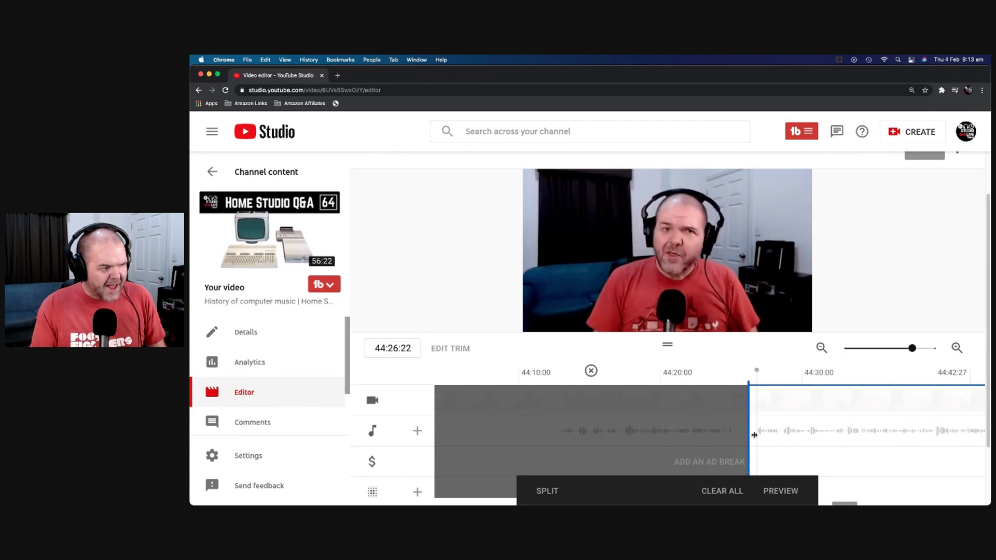
pyautogui.moveTo(750, 438); pyautogui.dragTo(759, 438)
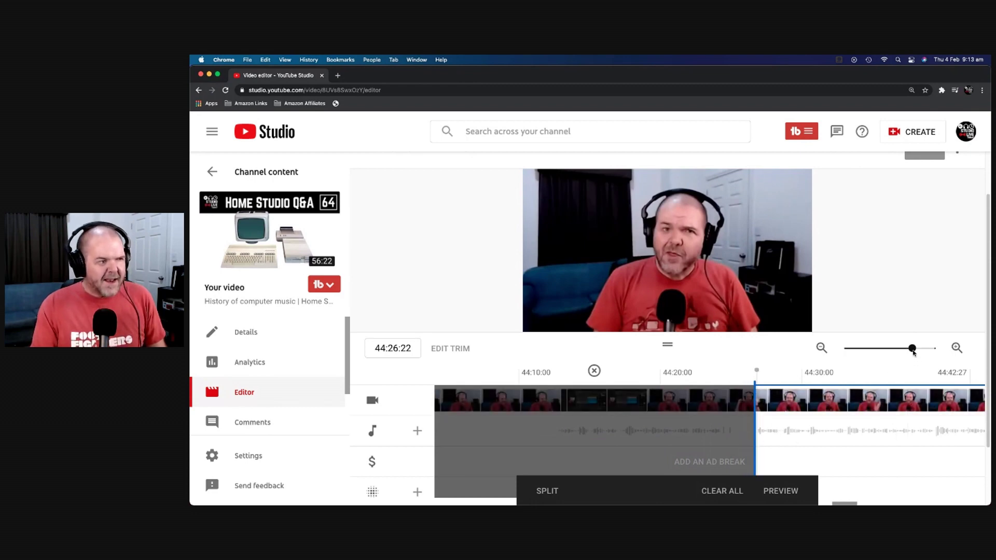
pyautogui.moveTo(912, 350); pyautogui.dragTo(889, 348)
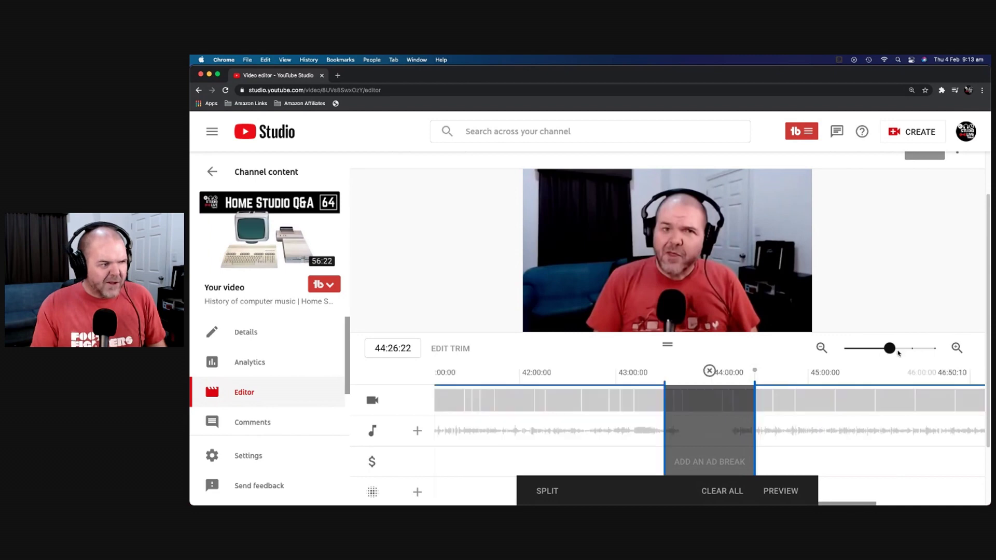
# Preview playback from 43:25:21 across the cut, pause at 44:29:15, then zoom out fully
pyautogui.click(658, 382)
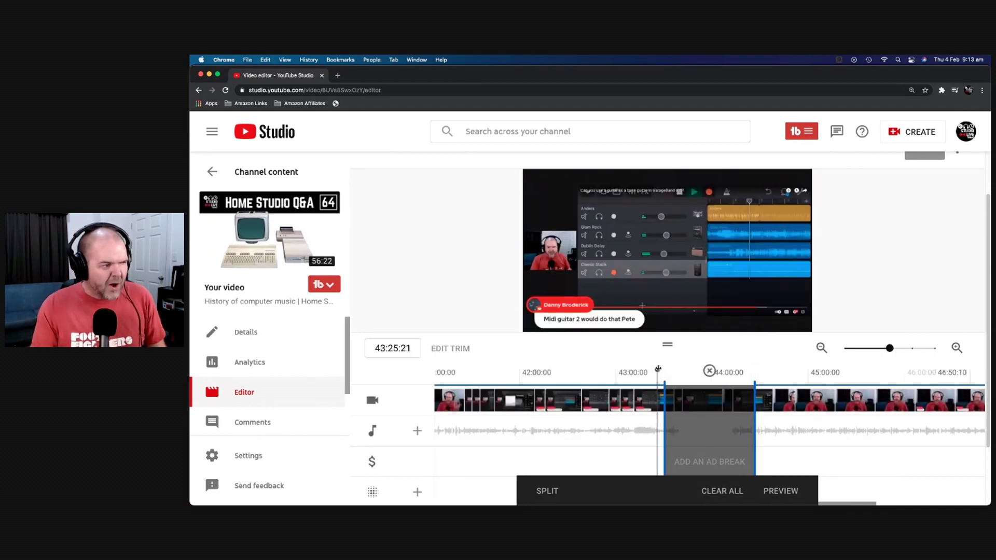
pyautogui.moveTo(657, 369); pyautogui.dragTo(659, 369)
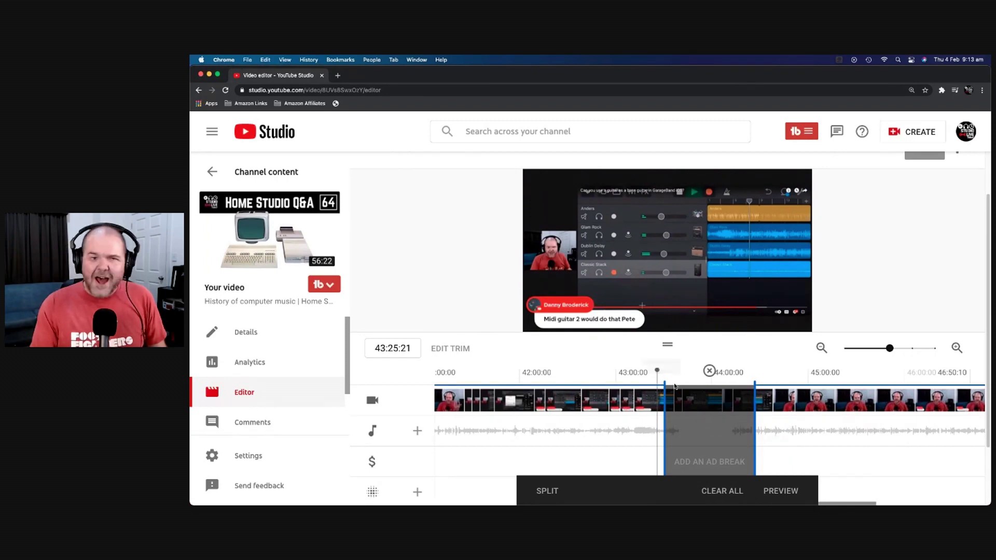
pyautogui.press('space')
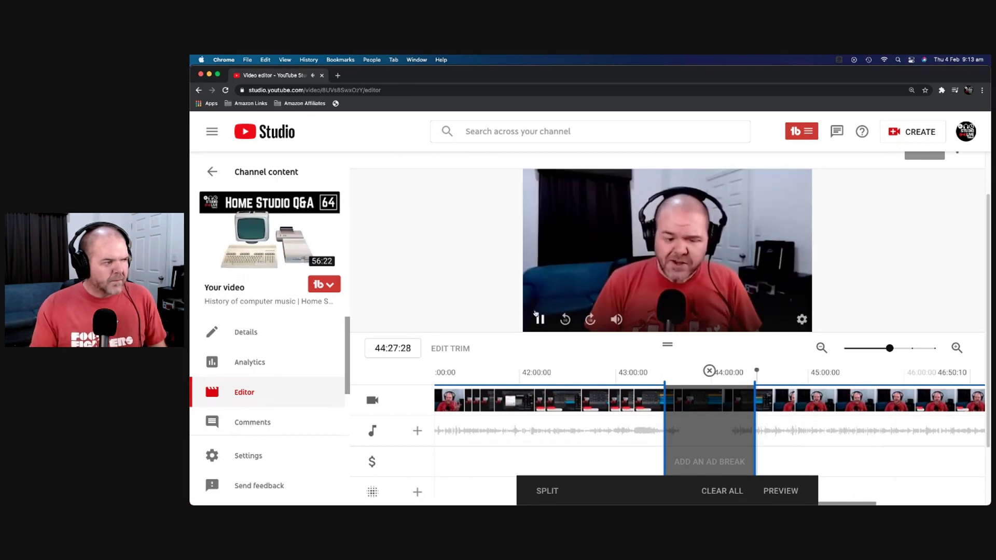
pyautogui.click(540, 319)
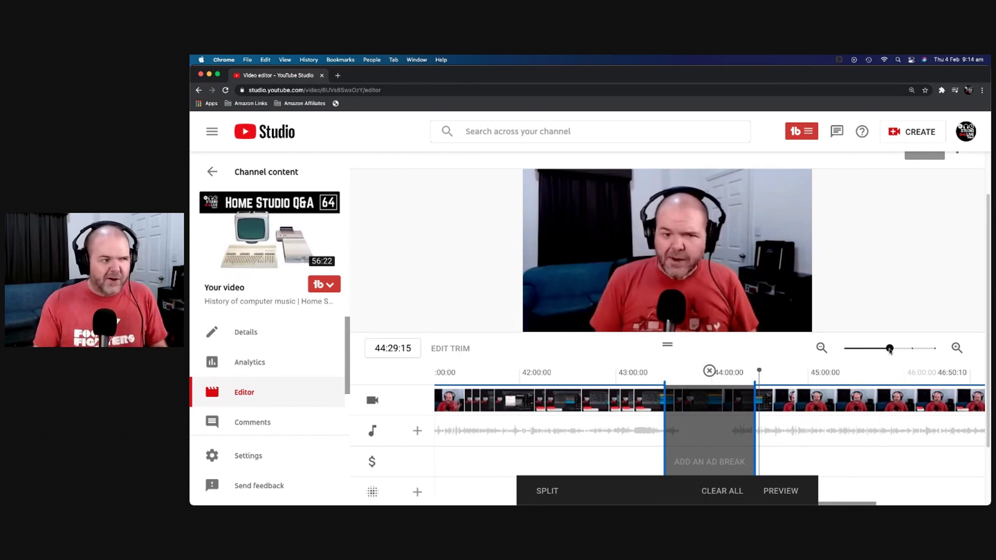
pyautogui.moveTo(890, 348); pyautogui.dragTo(845, 348)
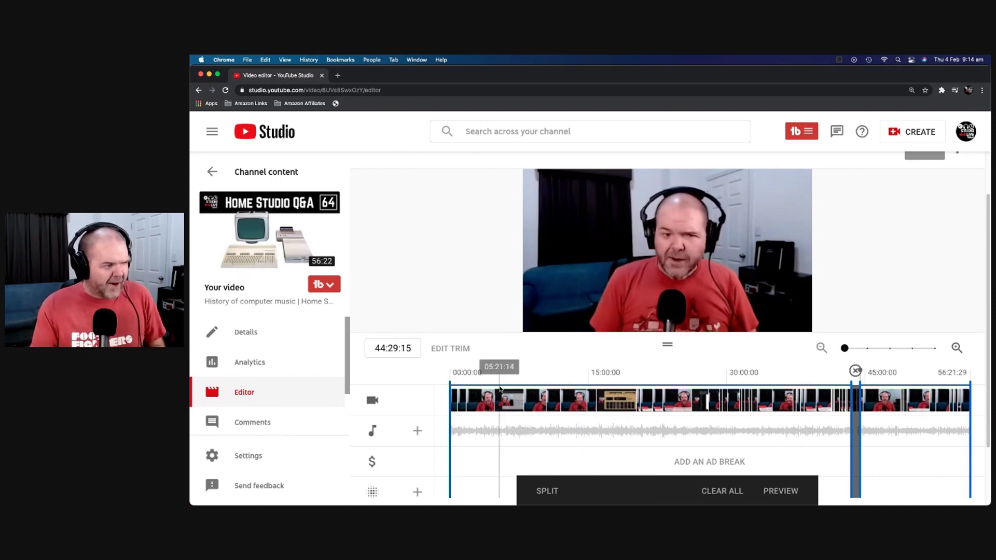
# Scrub the zoomed opening minutes to find where the show starts, around 07:46
pyautogui.click(511, 402)
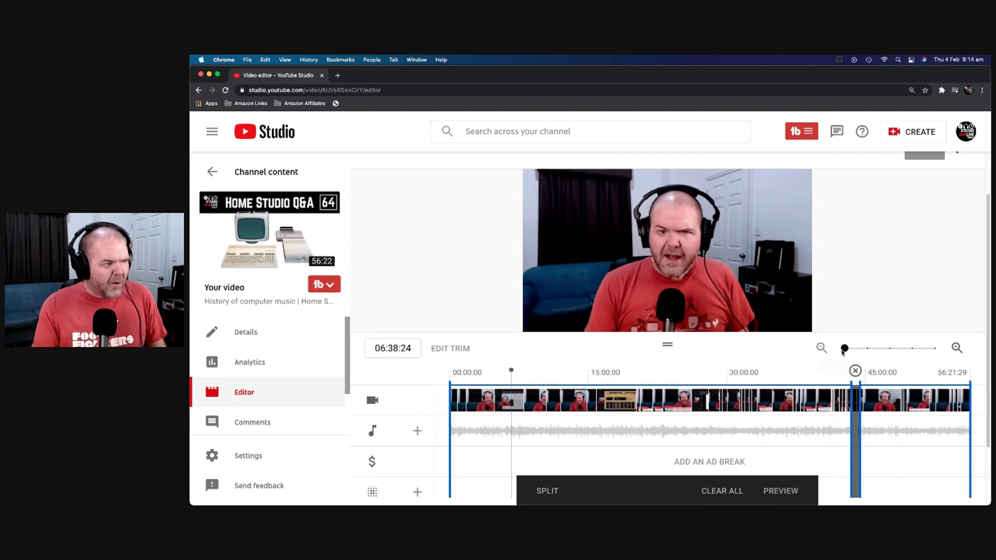
pyautogui.moveTo(846, 349); pyautogui.dragTo(881, 356)
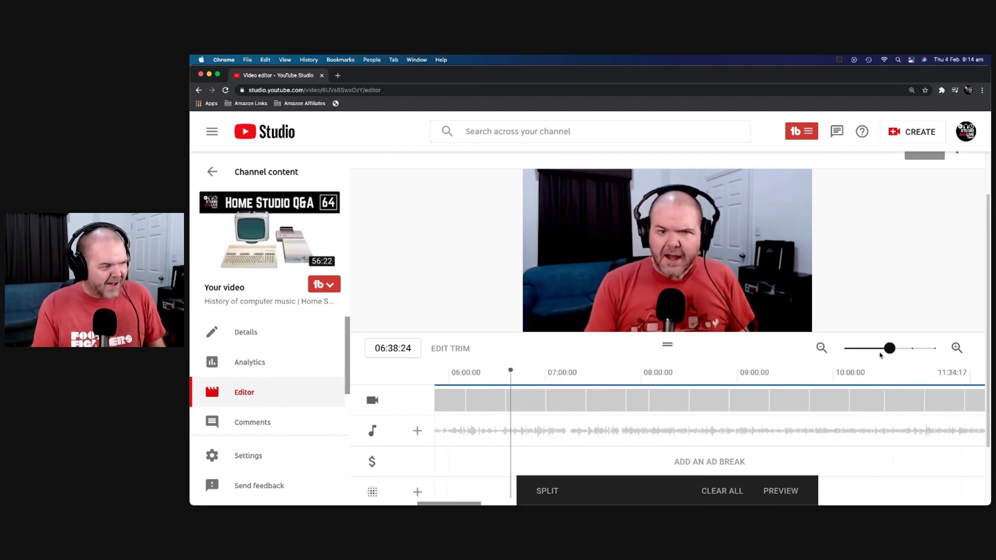
pyautogui.click(567, 385)
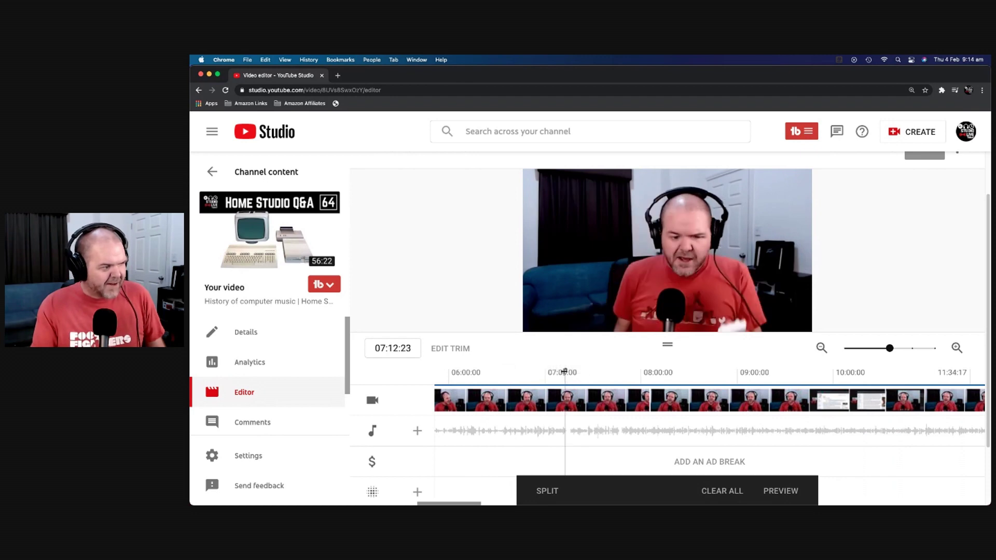
pyautogui.moveTo(564, 372); pyautogui.dragTo(567, 372)
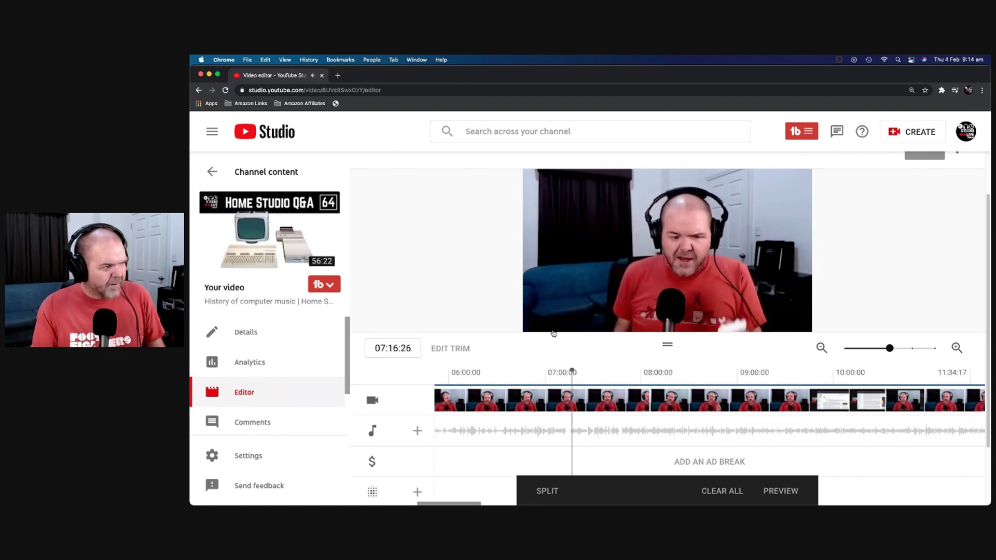
pyautogui.click(540, 320)
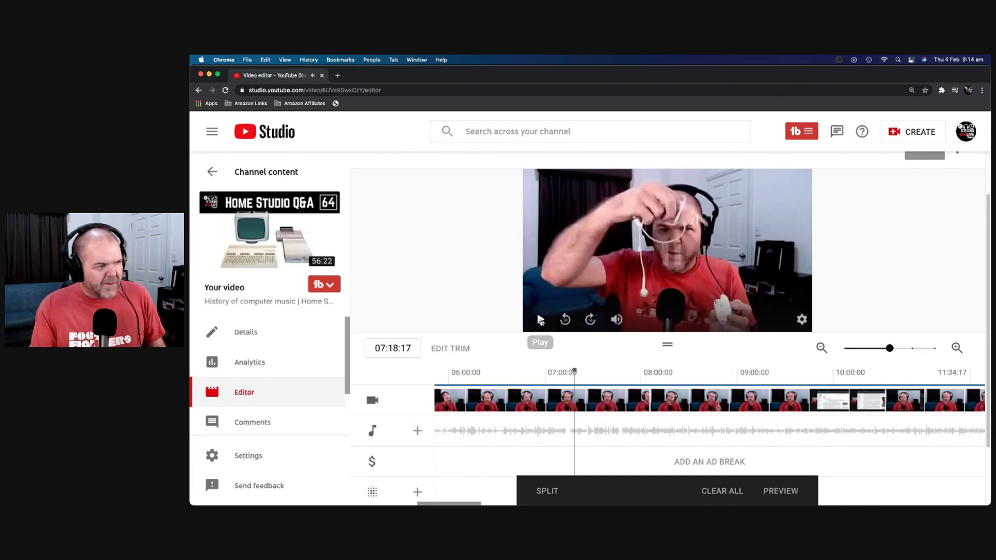
pyautogui.click(618, 373)
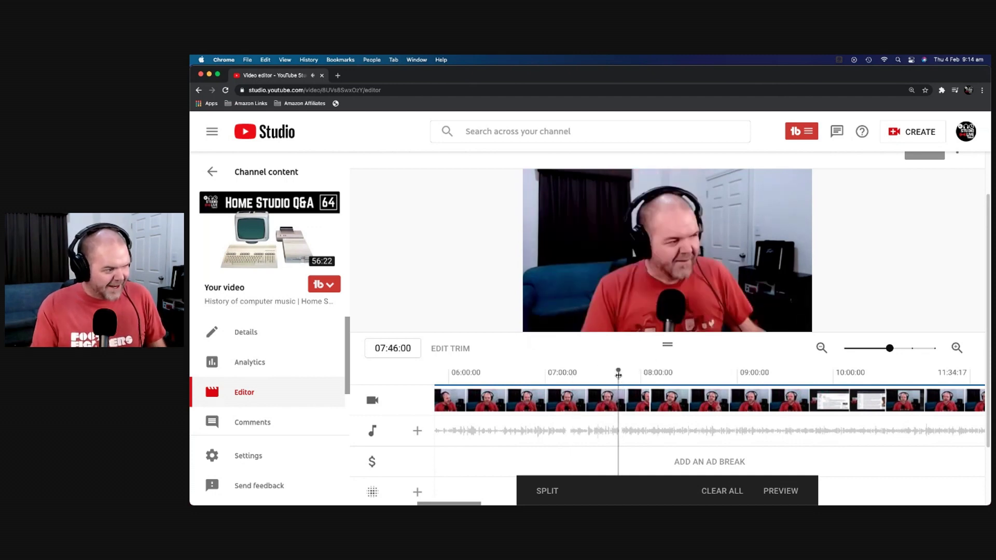
pyautogui.moveTo(534, 328)
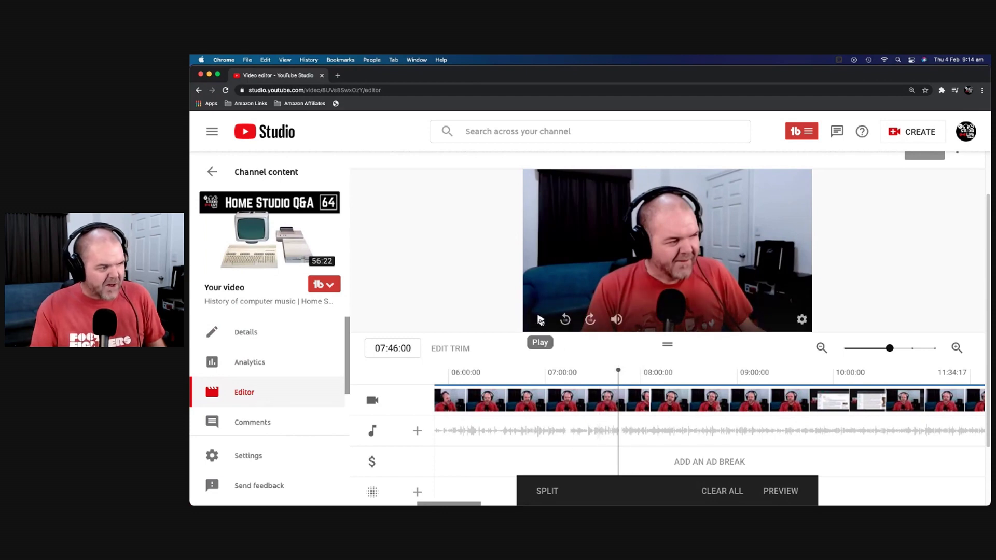
pyautogui.click(539, 320)
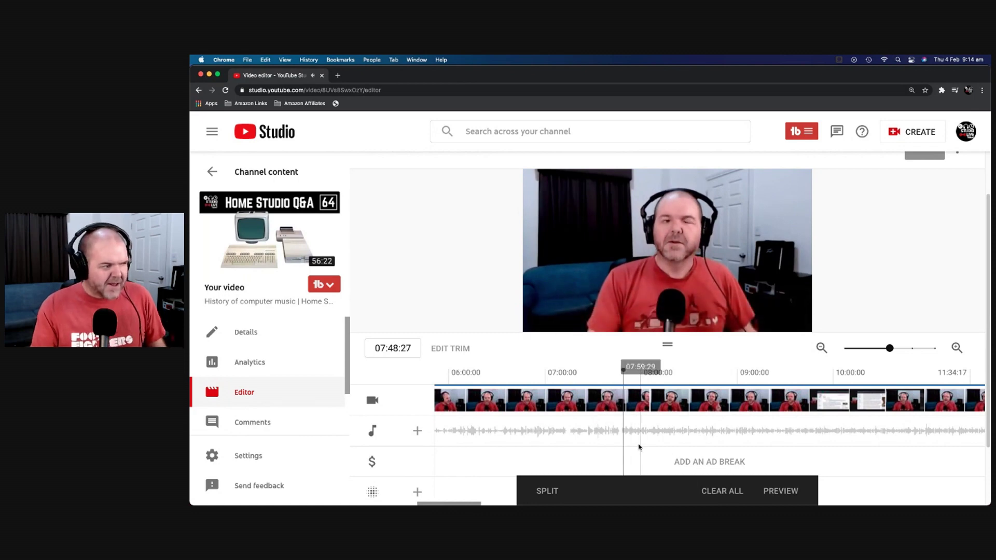
# Drag the left trim handle from 00:00 to about 07:48
pyautogui.moveTo(884, 350); pyautogui.dragTo(845, 348)
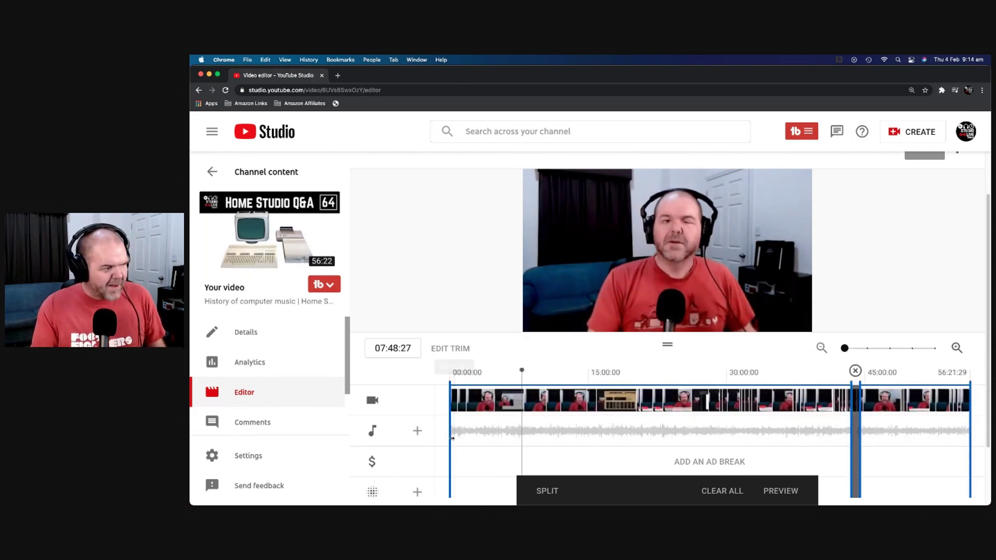
pyautogui.moveTo(450, 442); pyautogui.dragTo(524, 443)
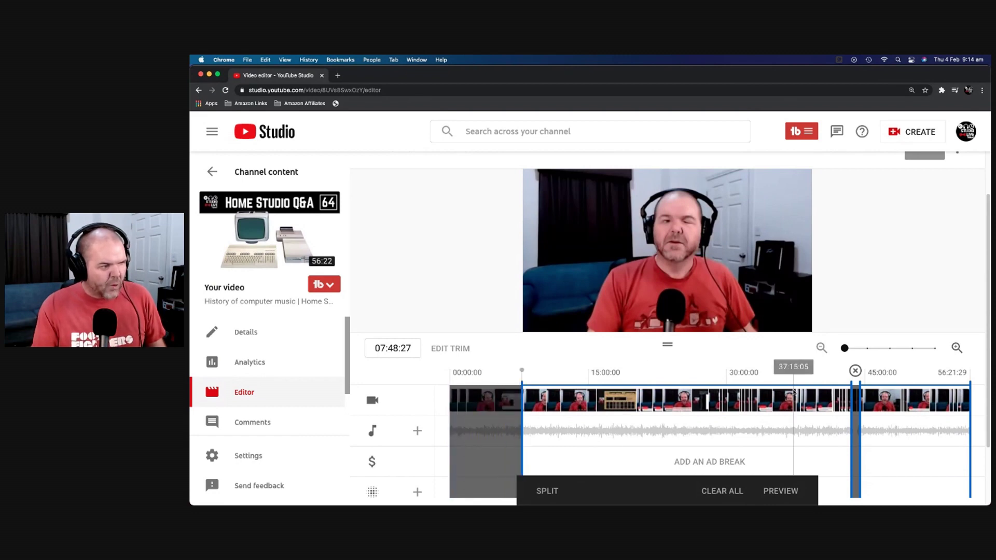
pyautogui.moveTo(854, 352); pyautogui.dragTo(919, 353)
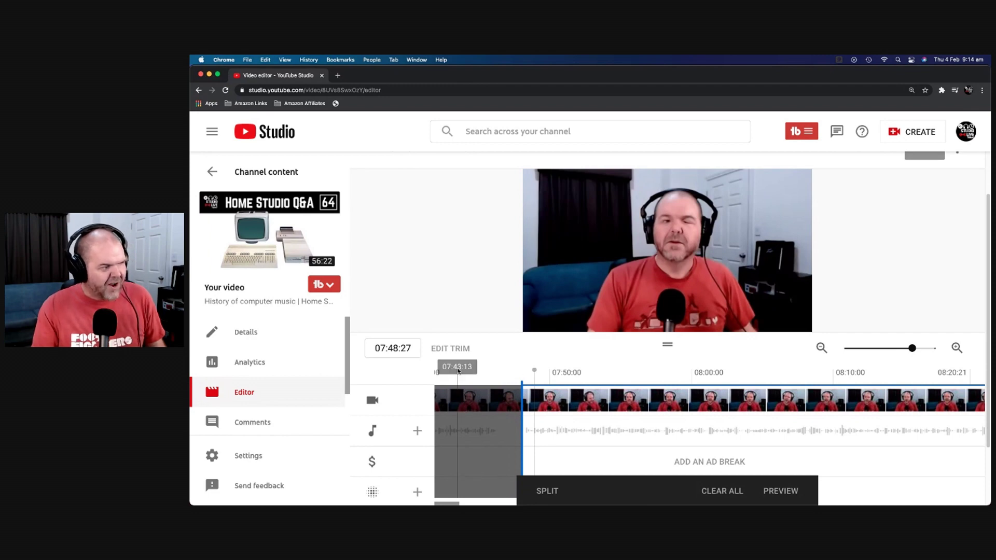
pyautogui.click(455, 380)
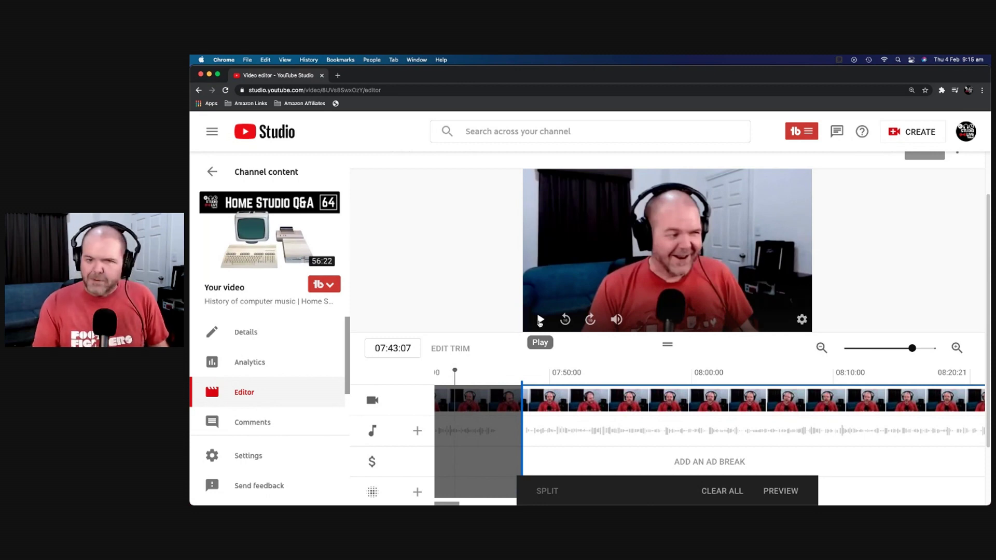
pyautogui.click(540, 320)
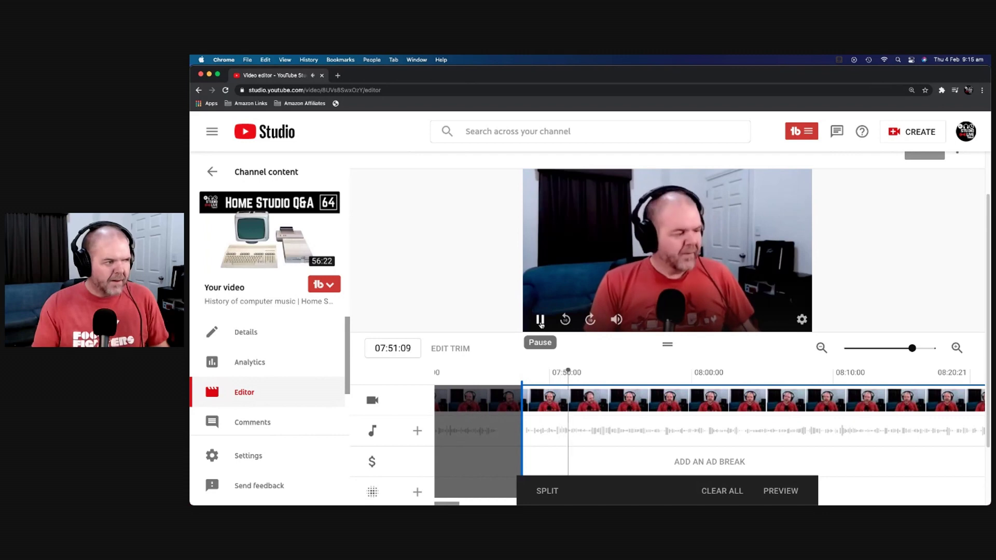
pyautogui.click(540, 321)
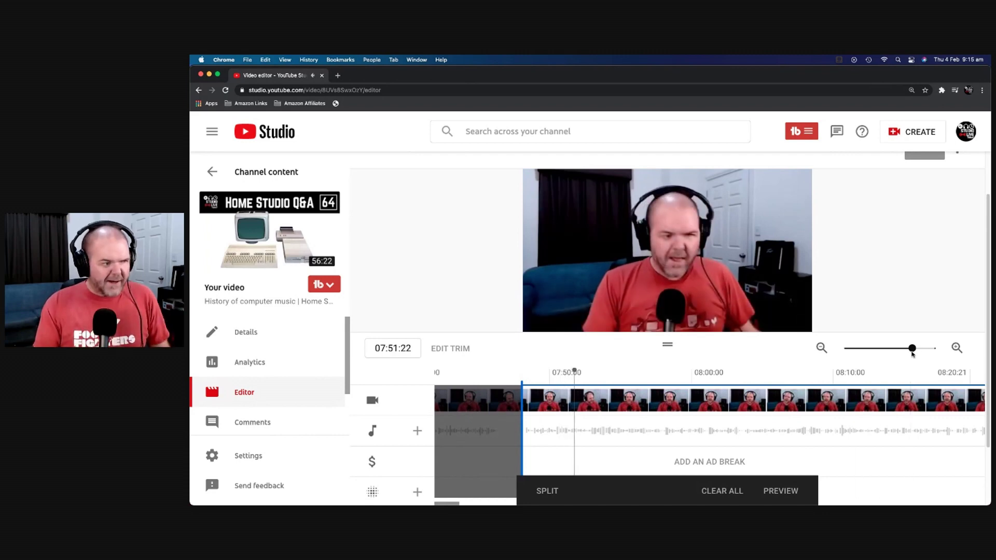
pyautogui.moveTo(913, 349); pyautogui.dragTo(845, 351)
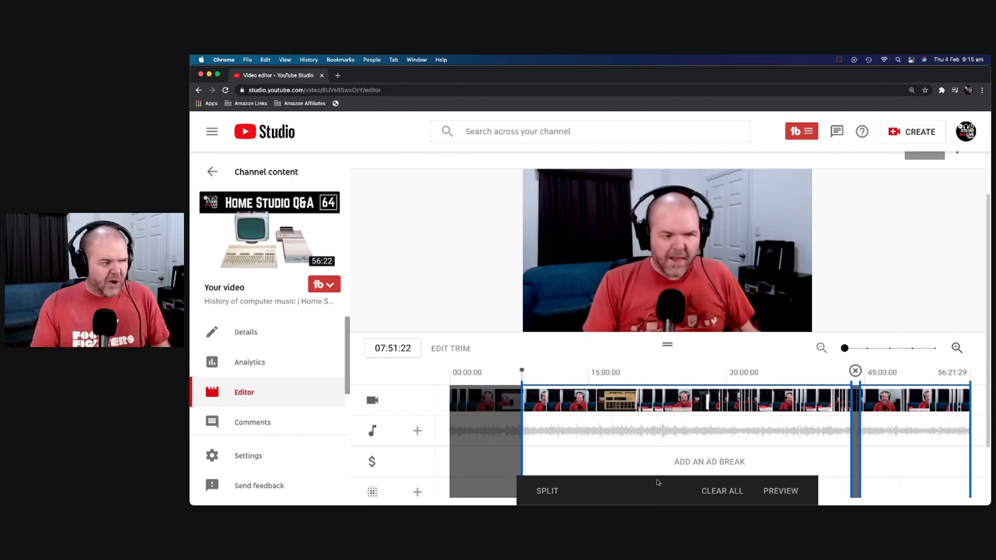
# Apply both trims with PREVIEW, then open and close the extra saving options menu
pyautogui.click(781, 491)
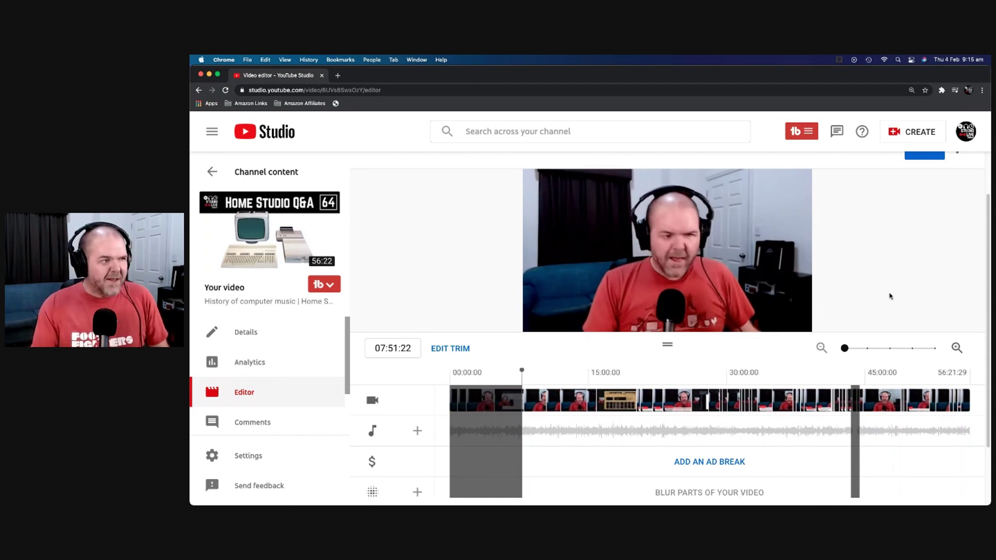
pyautogui.scroll(2, 890, 296)
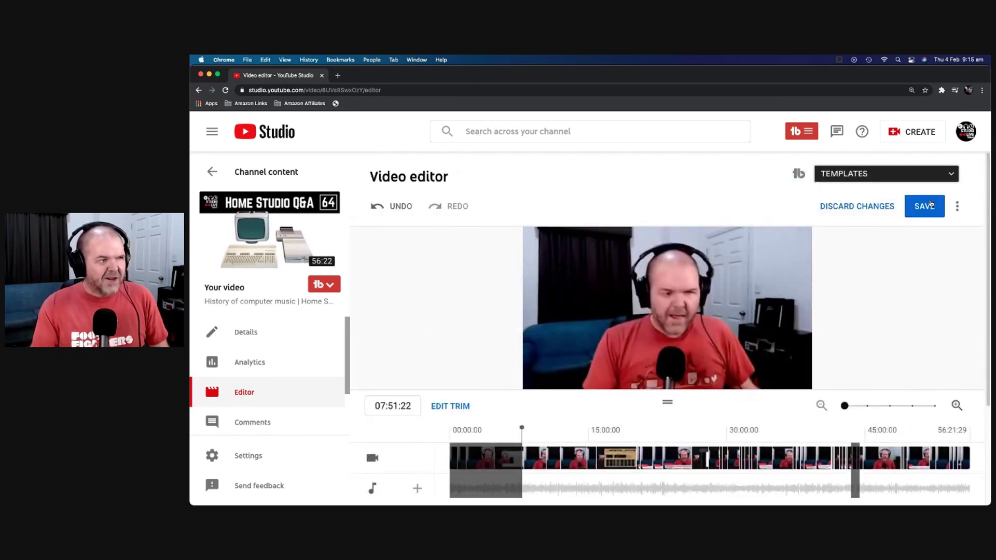
pyautogui.click(958, 207)
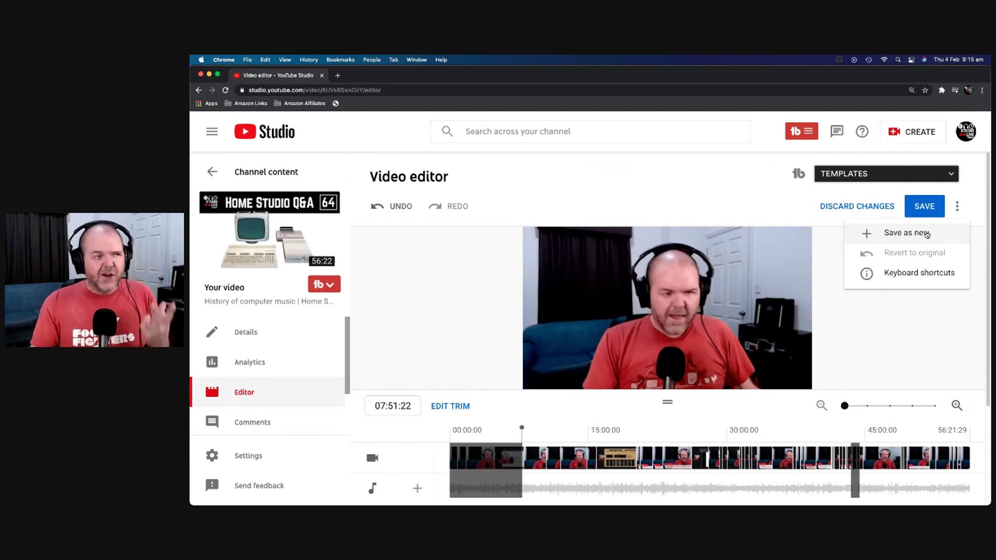
pyautogui.click(764, 215)
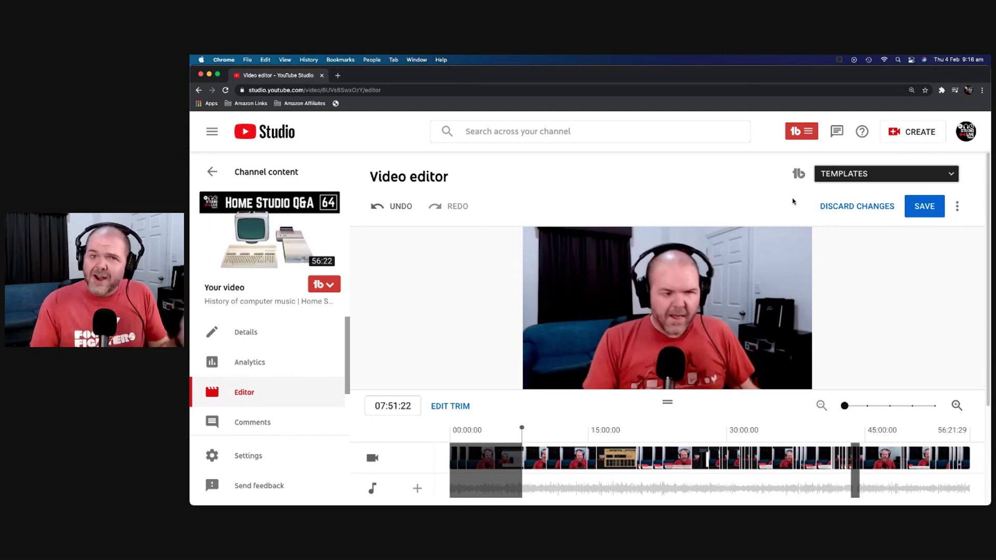
# Save the edited replay and confirm in the Save changes? dialog
pyautogui.click(925, 207)
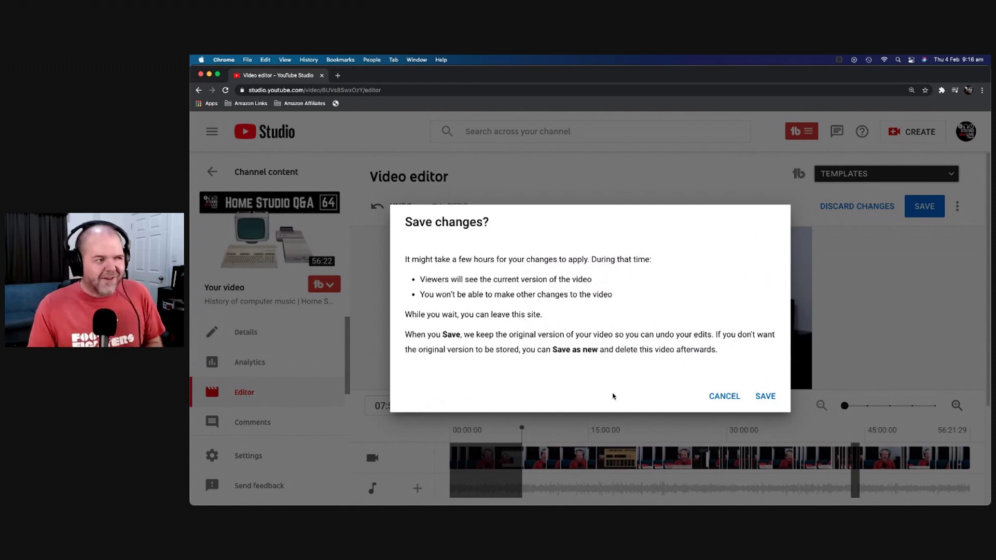
pyautogui.click(765, 397)
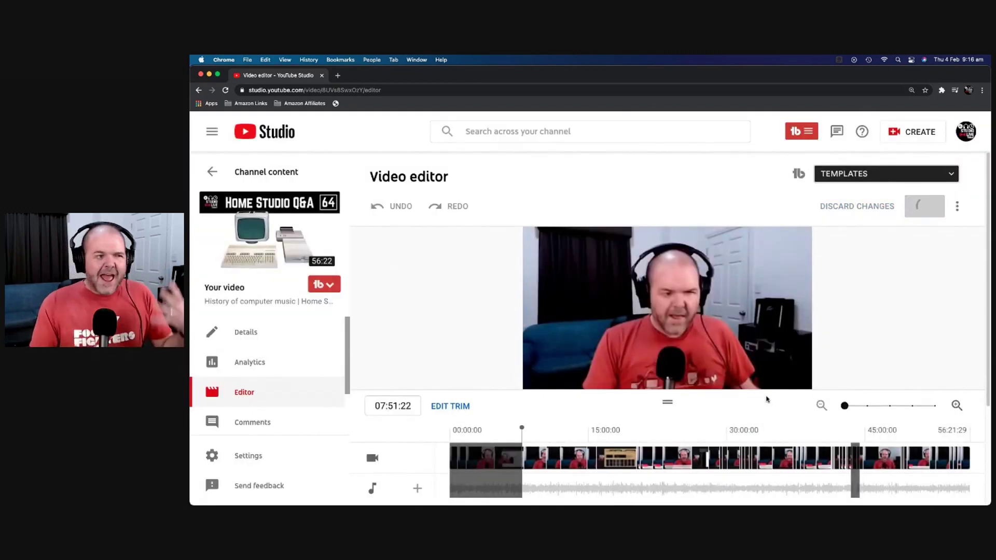